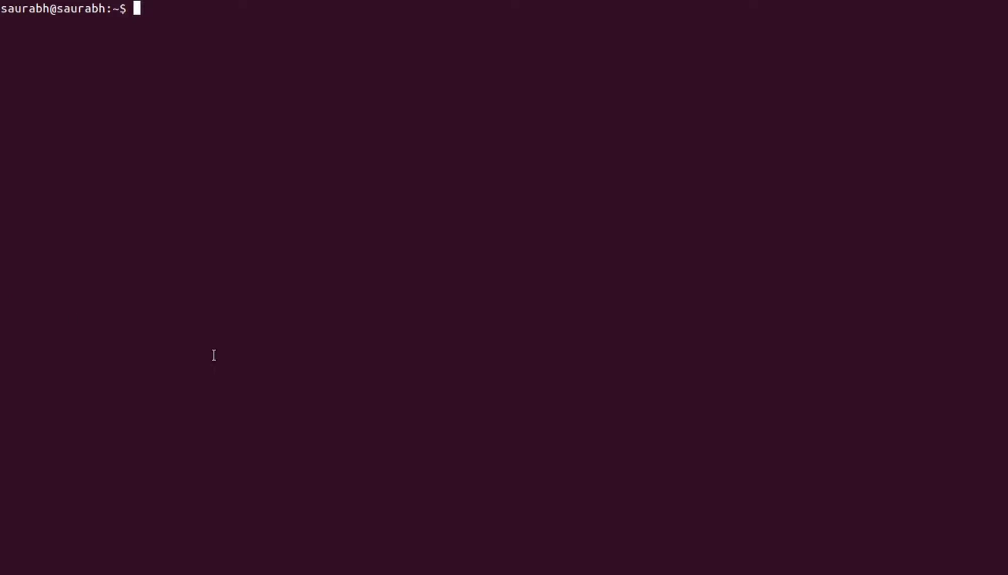
Examine entropy generation equations (22) and (23) in the paper, including the Da term of equation (23)
{"action": "left_click", "coordinate": [2, 300]}
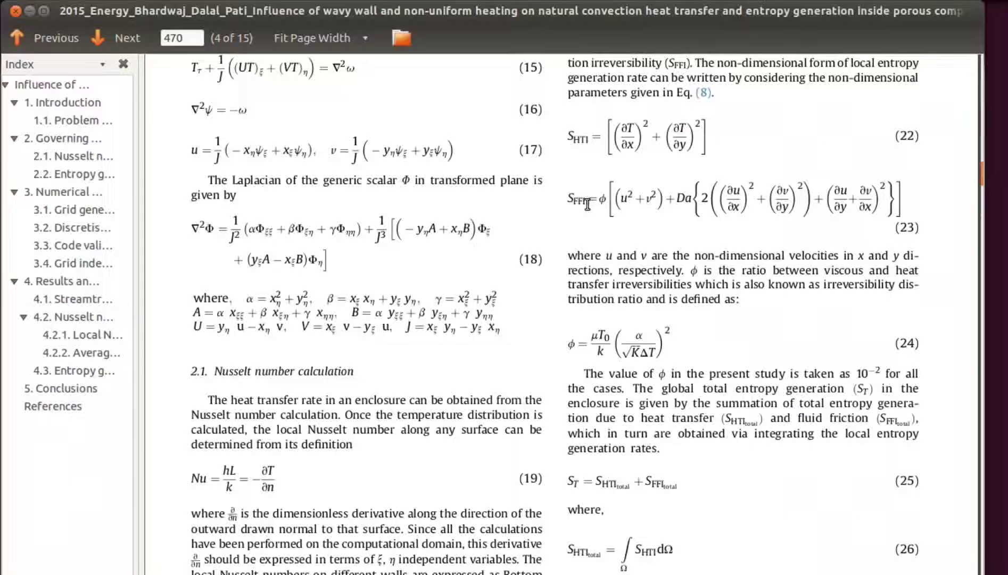
{"action": "left_click_drag", "start_coordinate": [675, 198], "coordinate": [702, 202]}
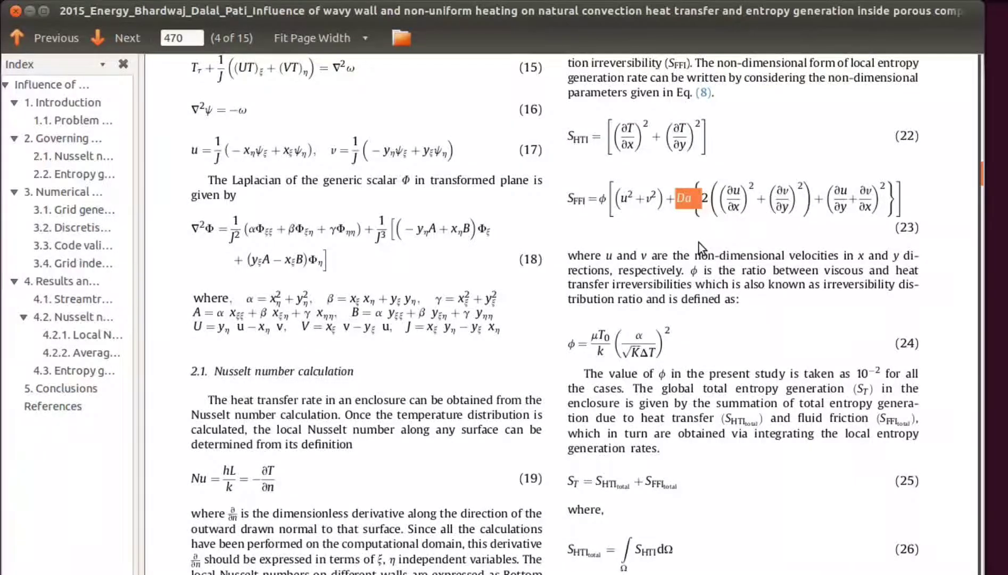
{"action": "left_click", "coordinate": [687, 216]}
Switch to the terminal and launch Tecplot with the command tecplot
{"action": "left_click", "coordinate": [15, 116]}
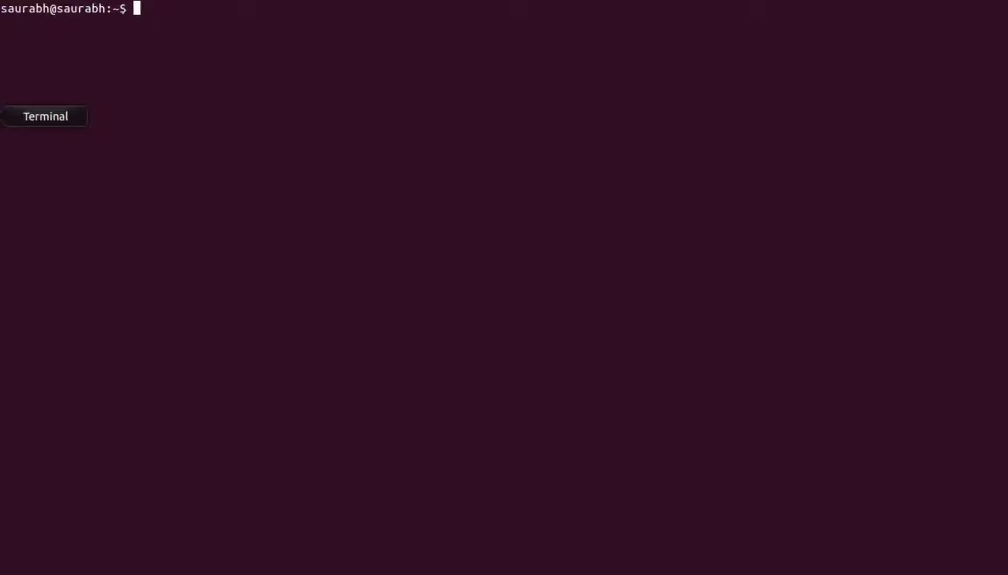
{"action": "type", "text": "tecpl"}
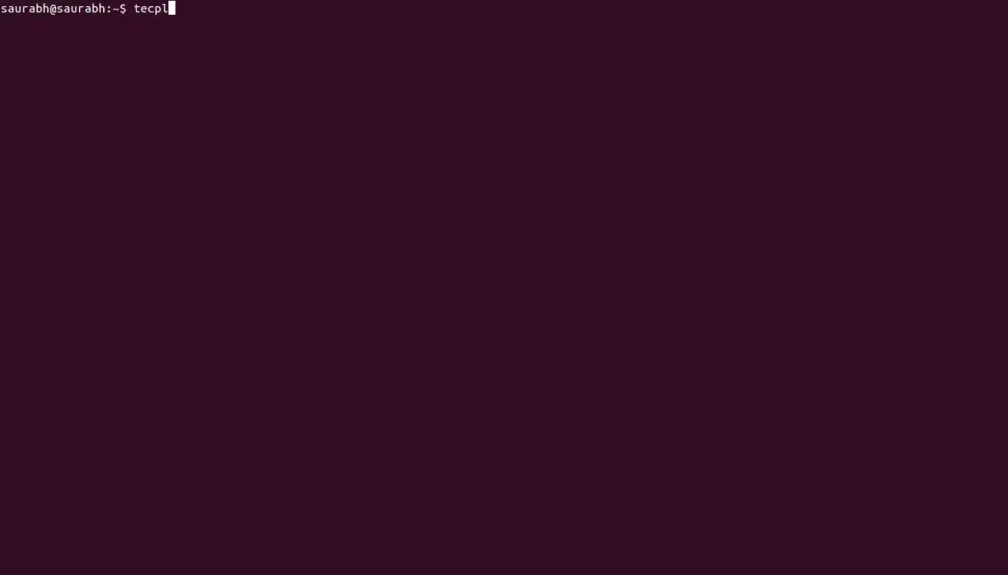
{"action": "type", "text": "ot"}
{"action": "key", "text": "Return"}
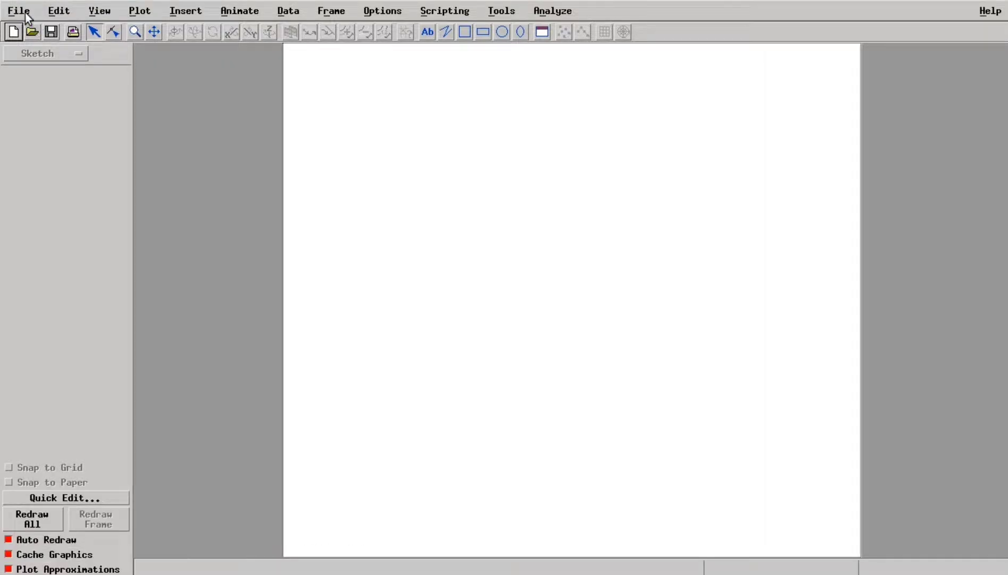
Load the data file from the Desktop folder with the Tecplot Data Loader, using a 2D Cartesian initial plot
{"action": "left_click", "coordinate": [19, 11]}
{"action": "left_click", "coordinate": [20, 86]}
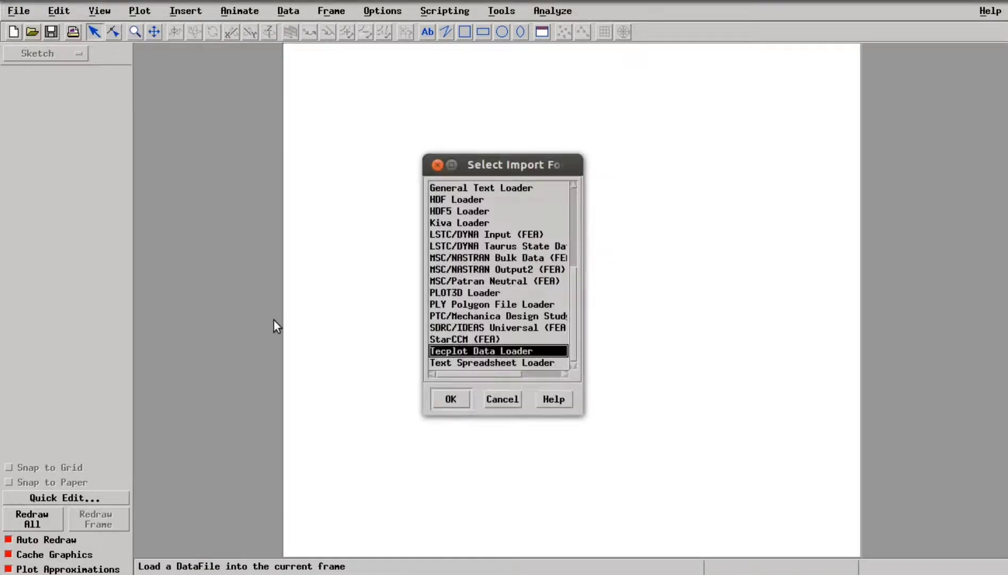
{"action": "left_click", "coordinate": [446, 400]}
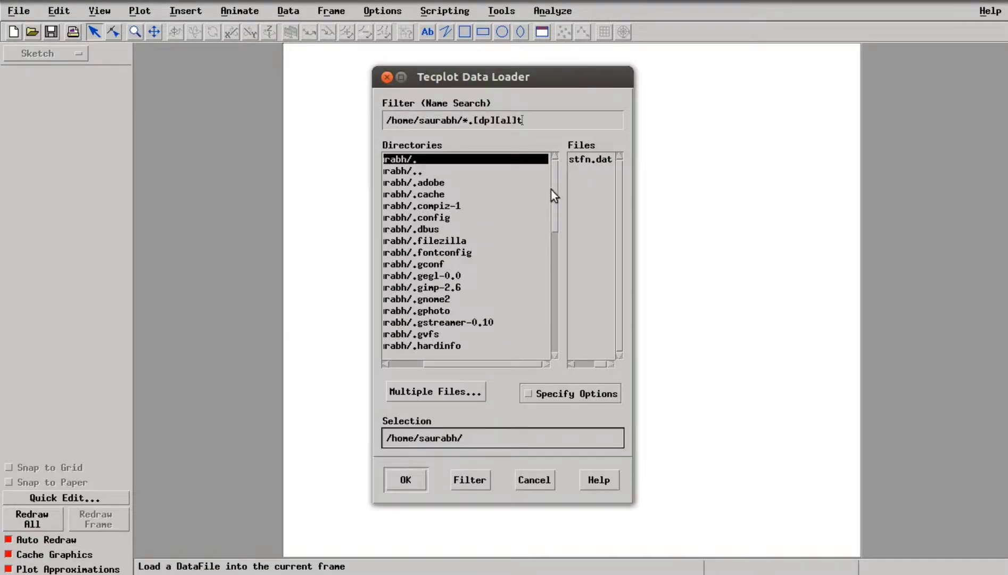
{"action": "left_click_drag", "start_coordinate": [552, 192], "coordinate": [554, 293]}
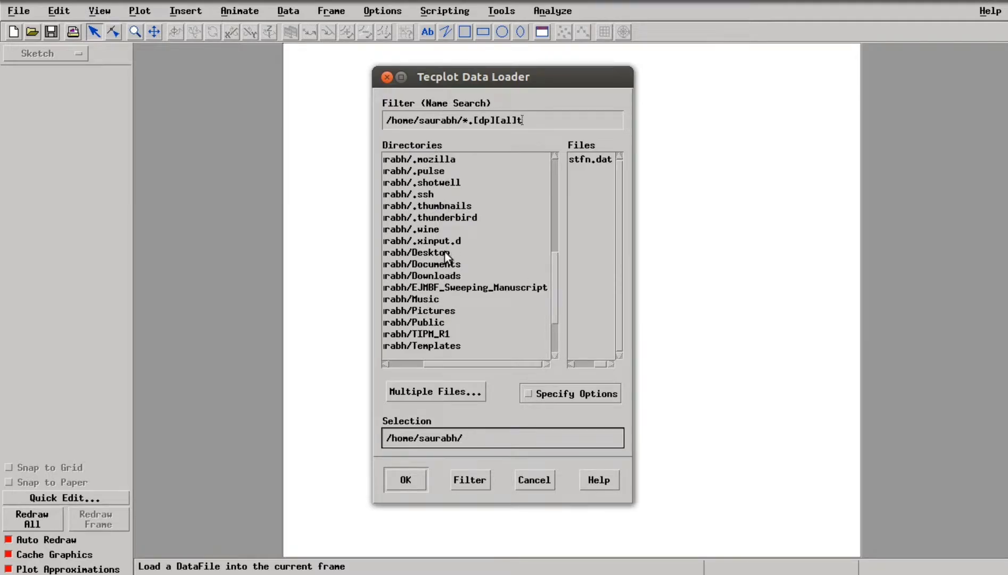
{"action": "double_click", "coordinate": [444, 251]}
{"action": "double_click", "coordinate": [591, 160]}
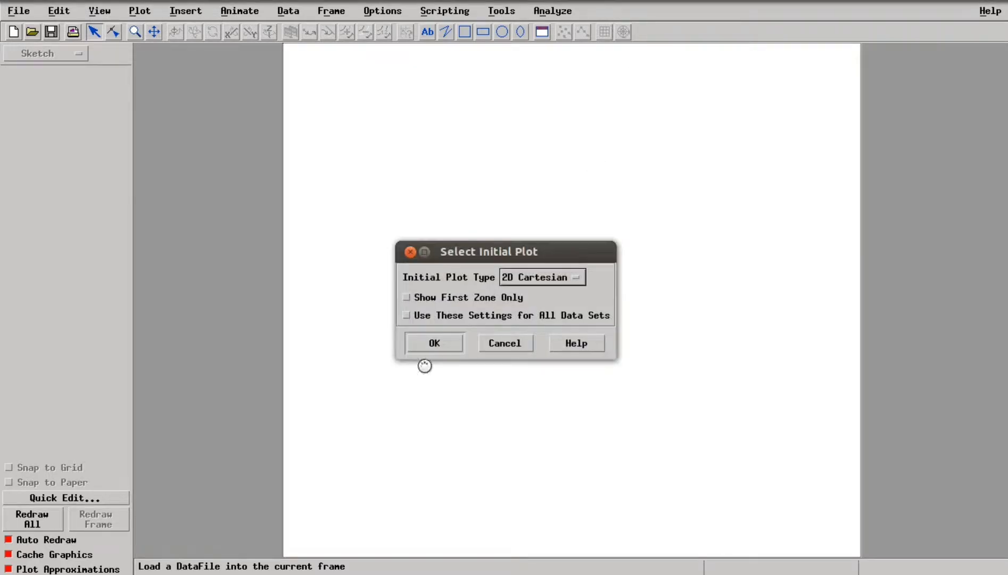
{"action": "left_click", "coordinate": [443, 344]}
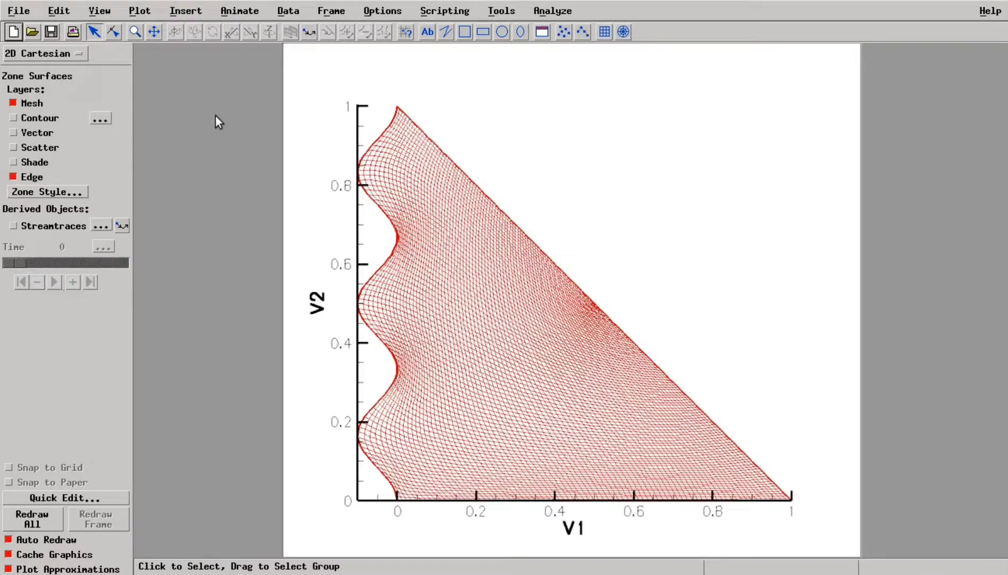
Hide both the X and Y axes of the plot and turn off the mesh layer
{"action": "left_click", "coordinate": [143, 11]}
{"action": "left_click", "coordinate": [155, 28]}
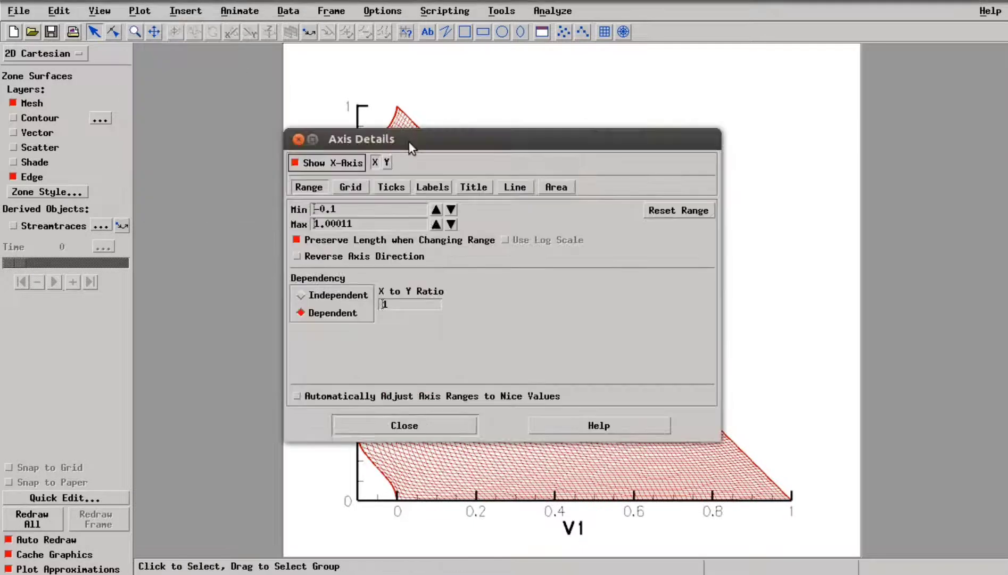
{"action": "left_click", "coordinate": [355, 165]}
{"action": "left_click", "coordinate": [376, 166]}
{"action": "left_click", "coordinate": [360, 163]}
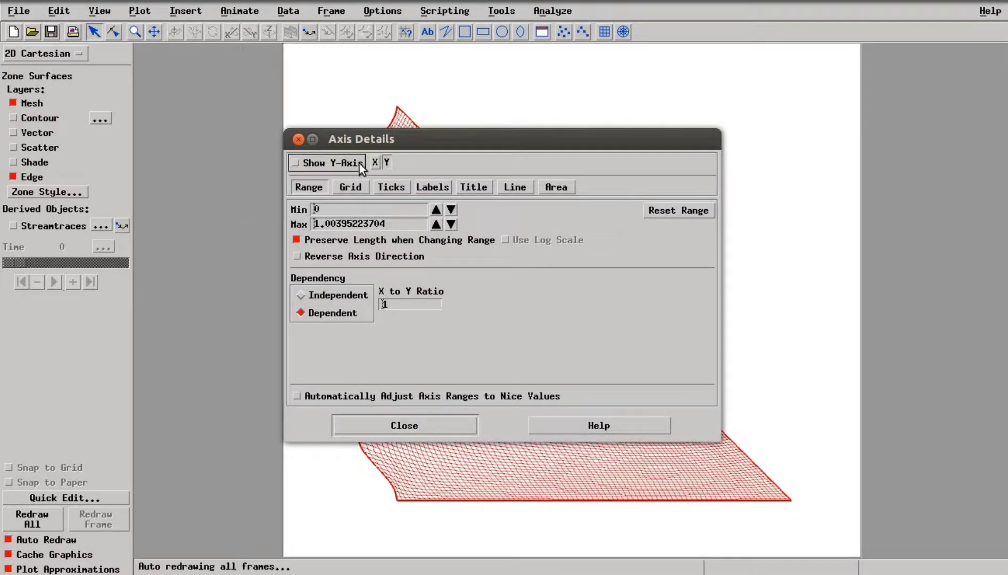
{"action": "left_click", "coordinate": [430, 428]}
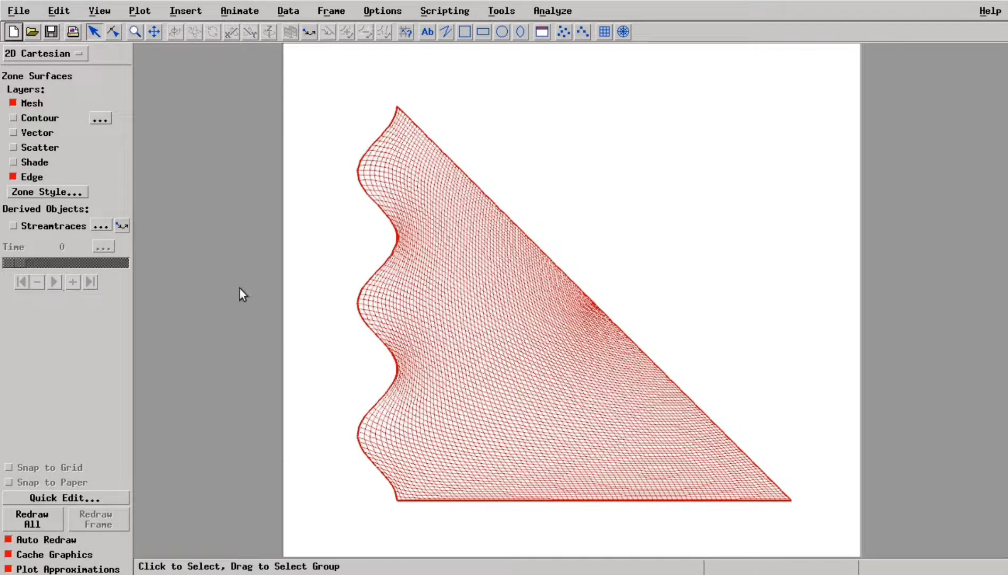
{"action": "left_click", "coordinate": [33, 103]}
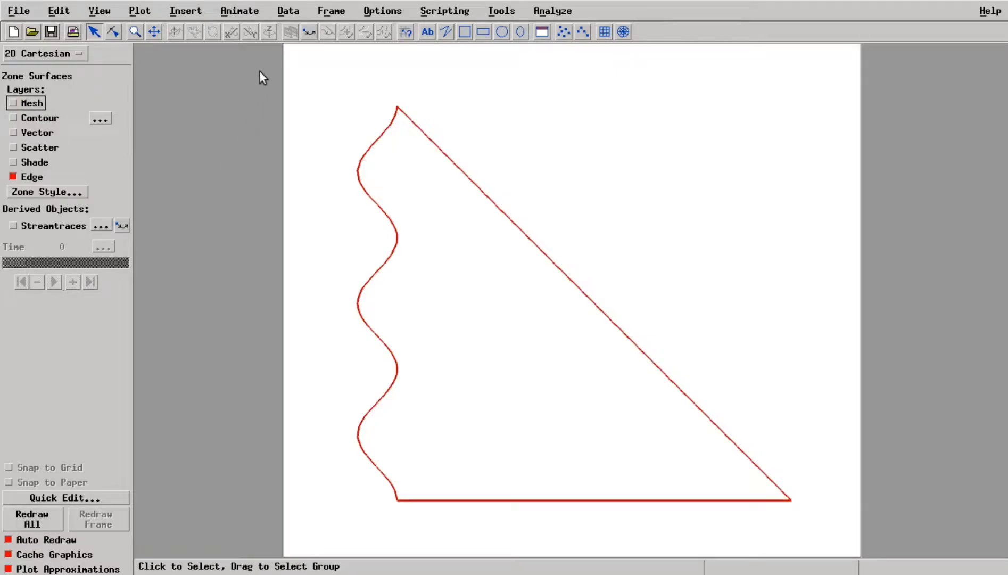
Open Specify Equations for altering the data and review variable V5 in the data set information
{"action": "left_click", "coordinate": [287, 11]}
{"action": "mouse_move", "coordinate": [286, 25]}
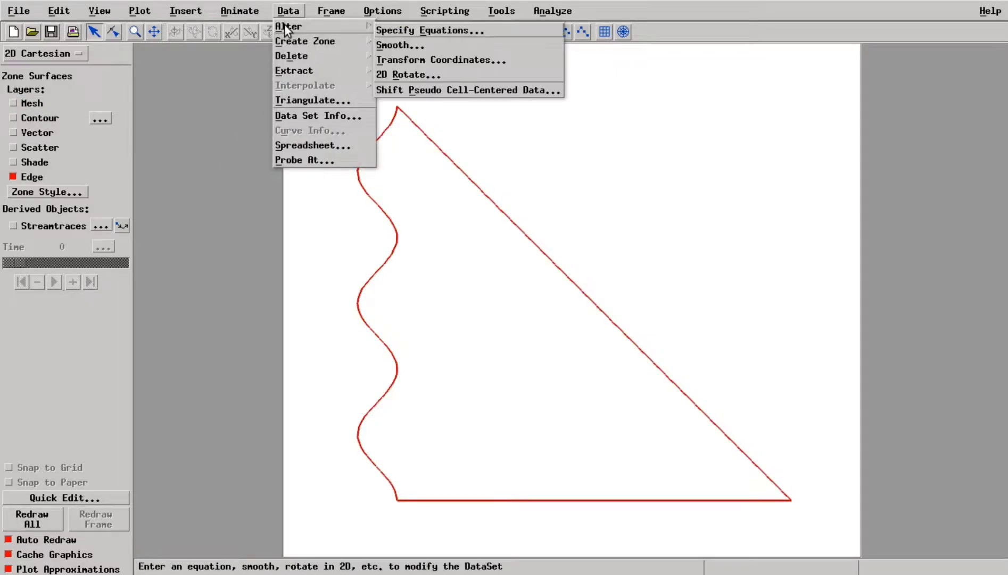
{"action": "left_click", "coordinate": [434, 29]}
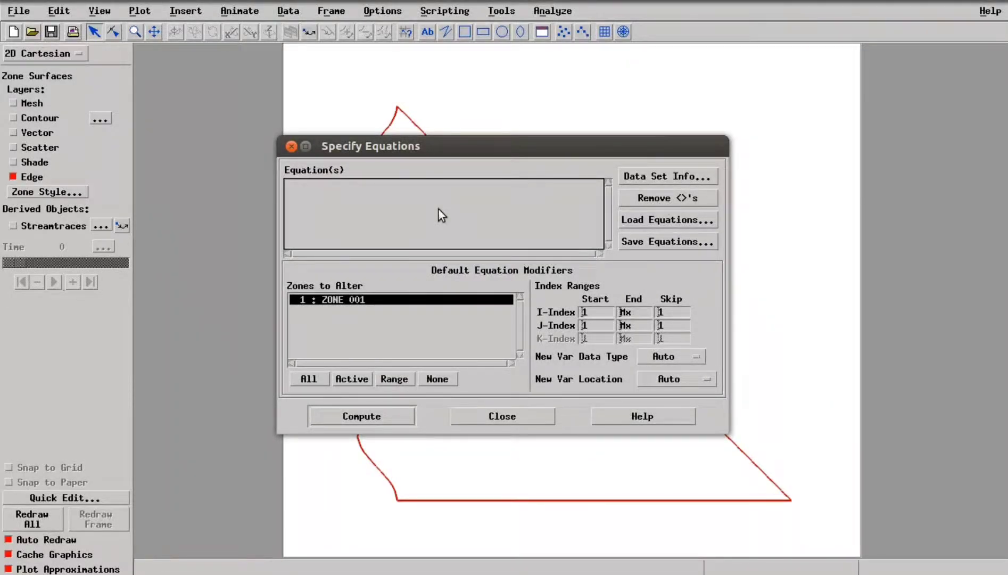
{"action": "left_click", "coordinate": [629, 176]}
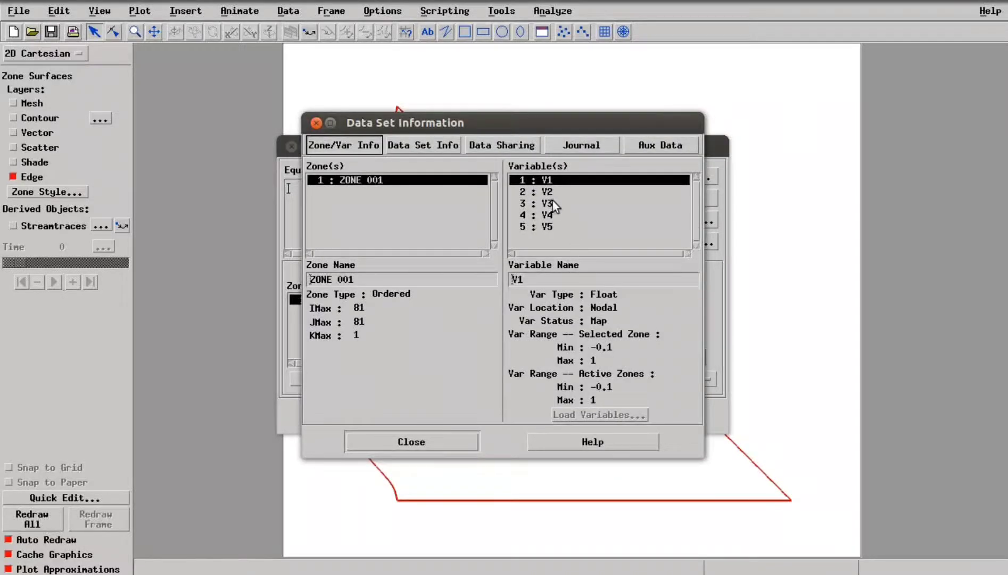
{"action": "left_click", "coordinate": [524, 228]}
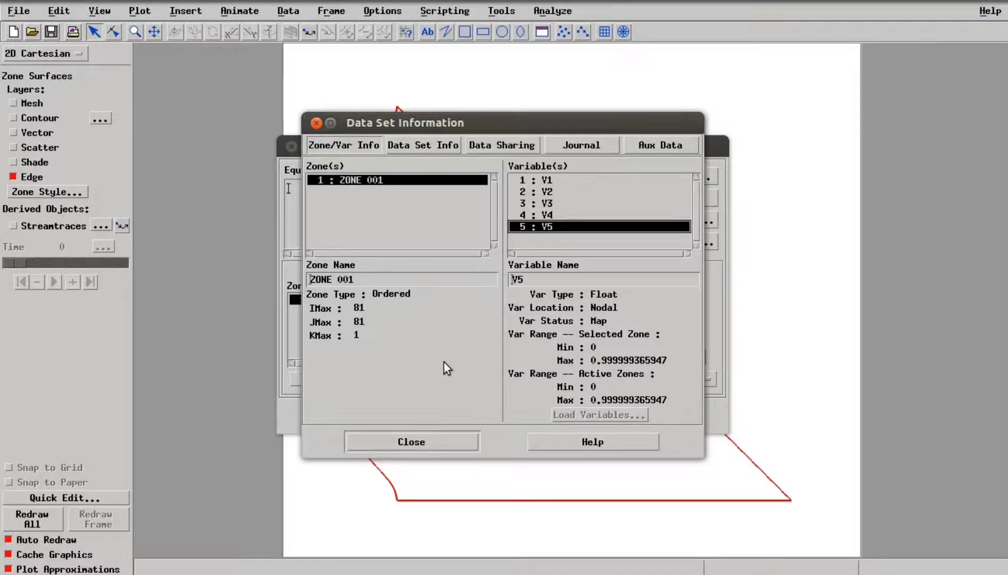
{"action": "left_click", "coordinate": [410, 441]}
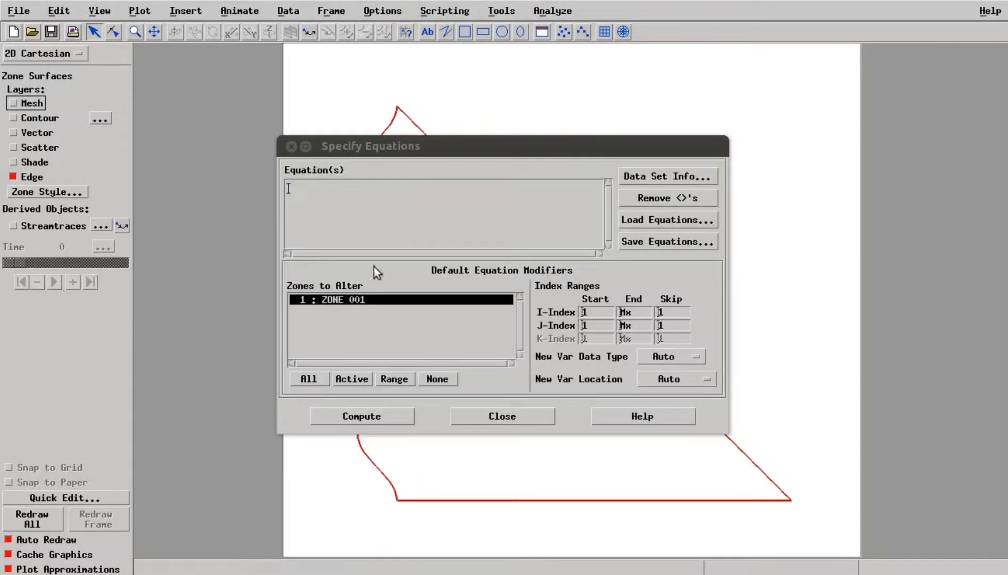
Check the heat transfer irreversibility equation (22) in the paper, and return to Tecplot
{"action": "left_click", "coordinate": [336, 213]}
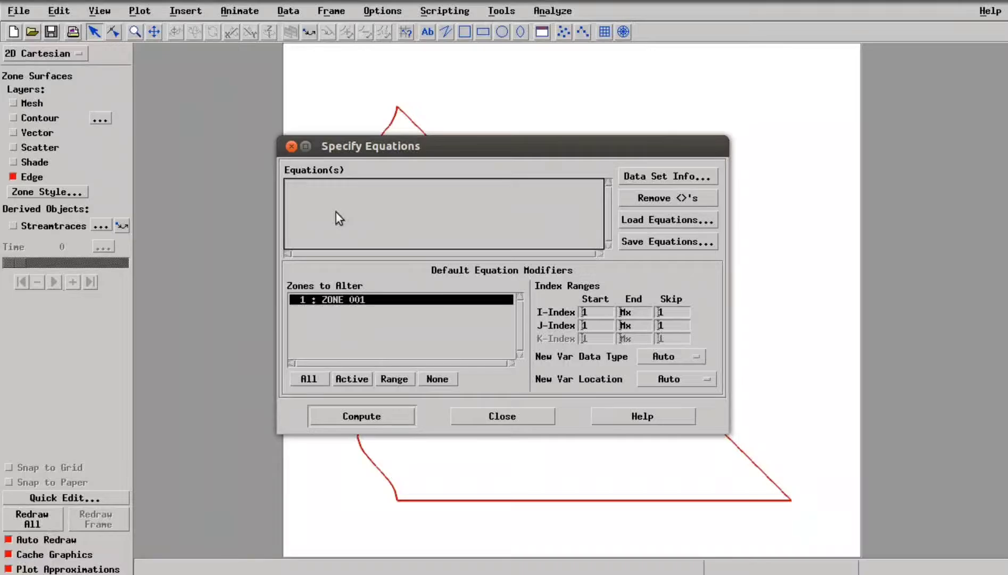
{"action": "left_click", "coordinate": [16, 300]}
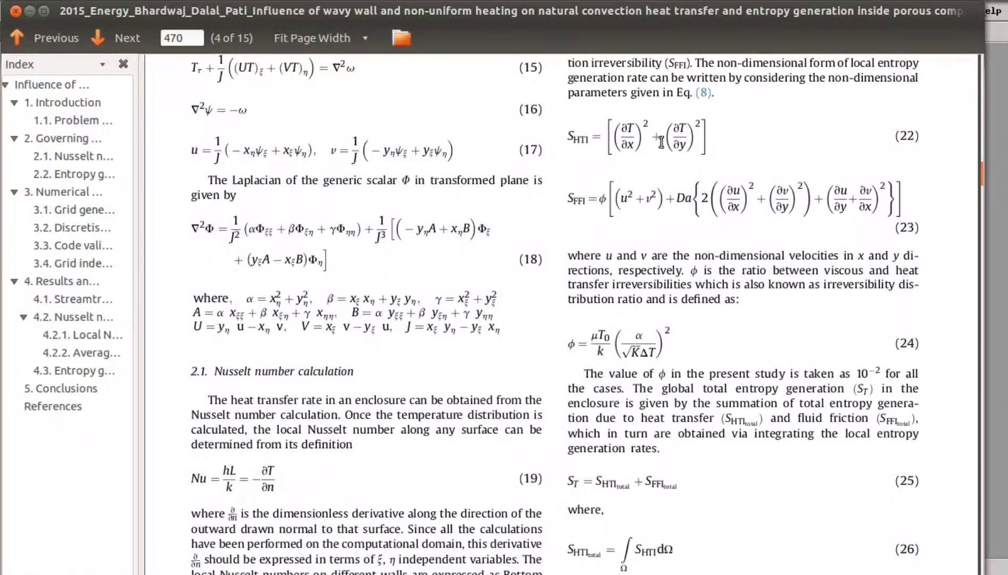
{"action": "left_click", "coordinate": [27, 15]}
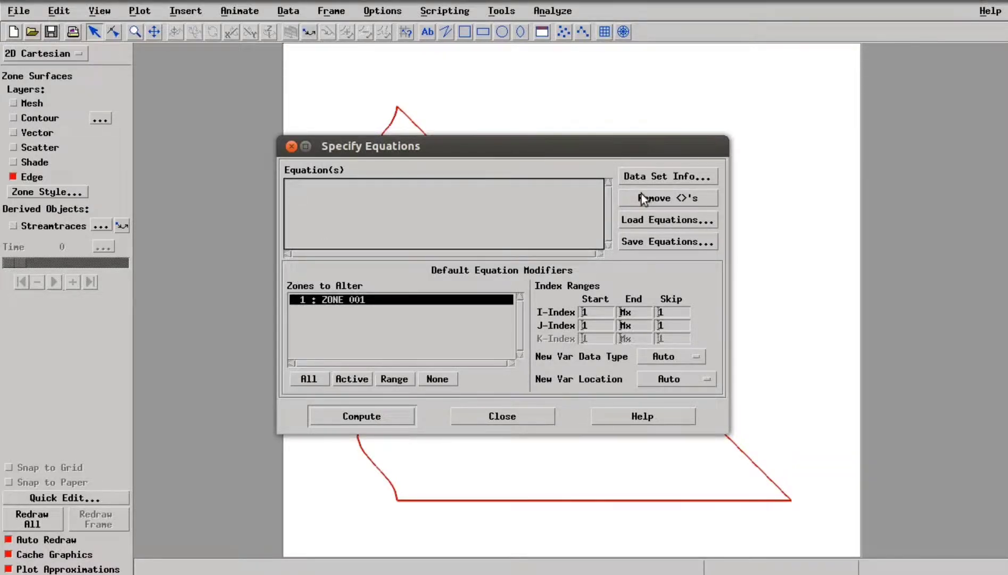
Load the 2.eqn equation file from the Desktop folder into Specify Equations
{"action": "left_click", "coordinate": [640, 219]}
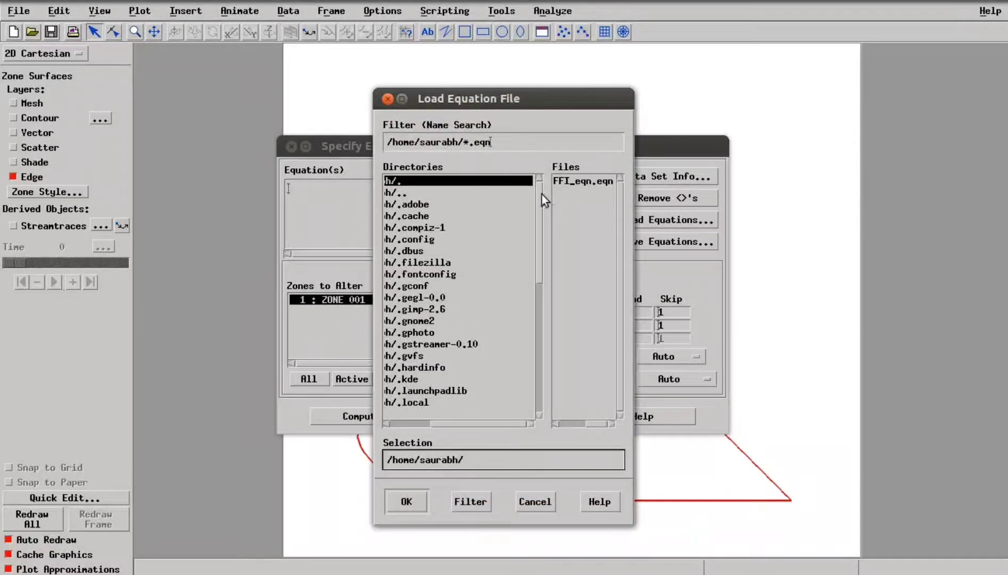
{"action": "left_click_drag", "start_coordinate": [540, 198], "coordinate": [535, 297]}
{"action": "double_click", "coordinate": [400, 296]}
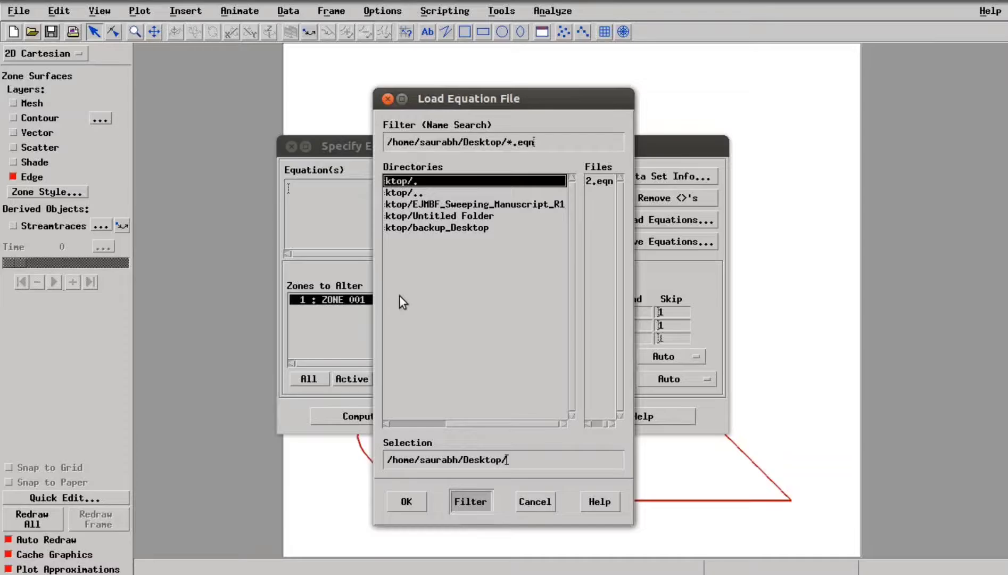
{"action": "double_click", "coordinate": [600, 181]}
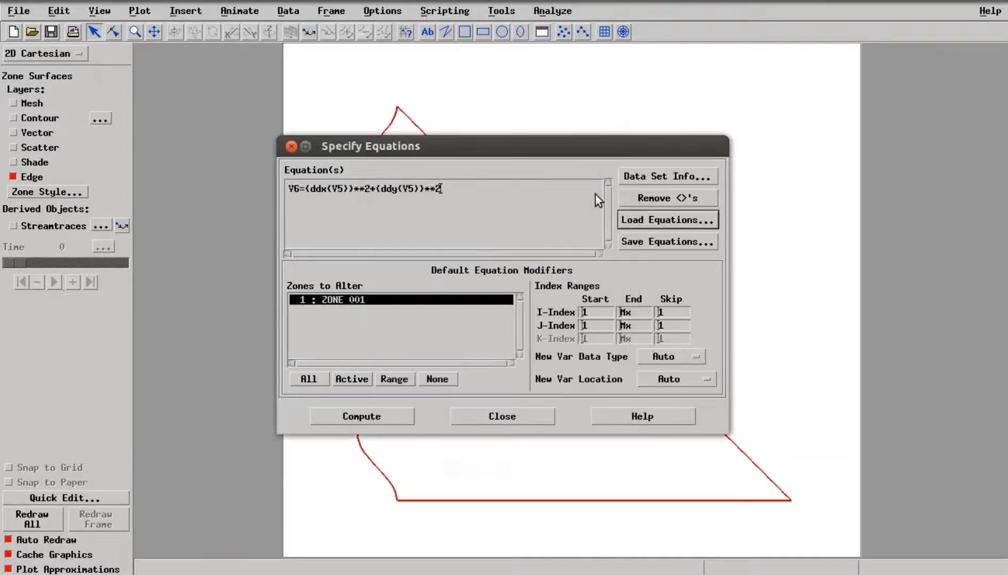
Check the existing variables in the data set information and compute V6=(ddx(V5))**2+(ddy(V5))**2 for ZONE 001
{"action": "left_click", "coordinate": [646, 176]}
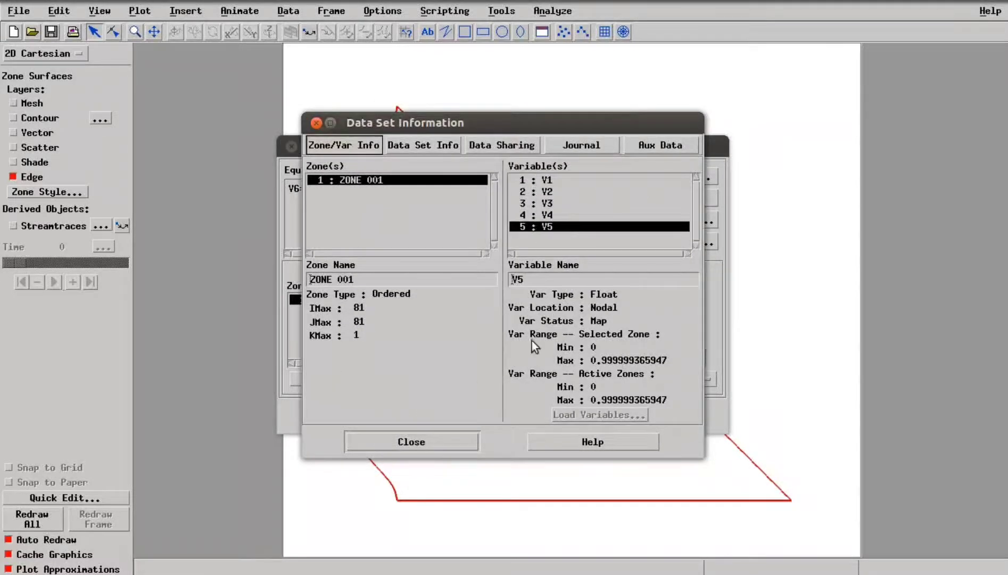
{"action": "left_click", "coordinate": [419, 441]}
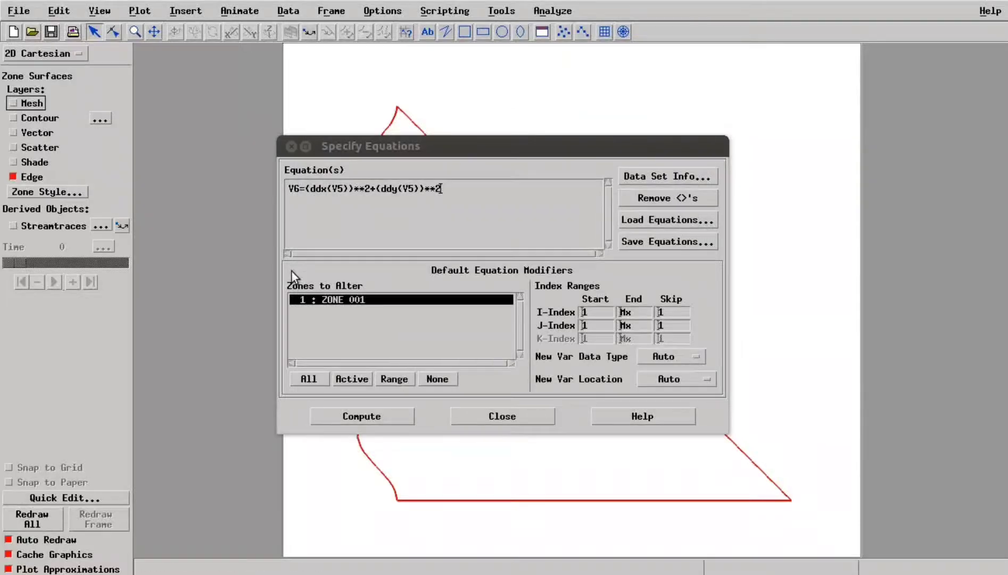
{"action": "left_click", "coordinate": [298, 191]}
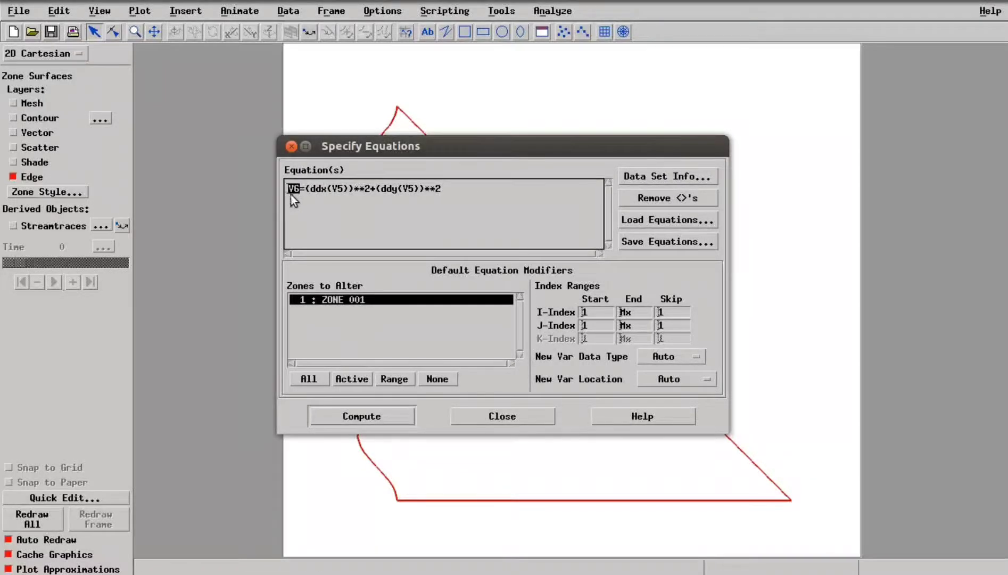
{"action": "left_click", "coordinate": [298, 202]}
{"action": "left_click", "coordinate": [380, 417]}
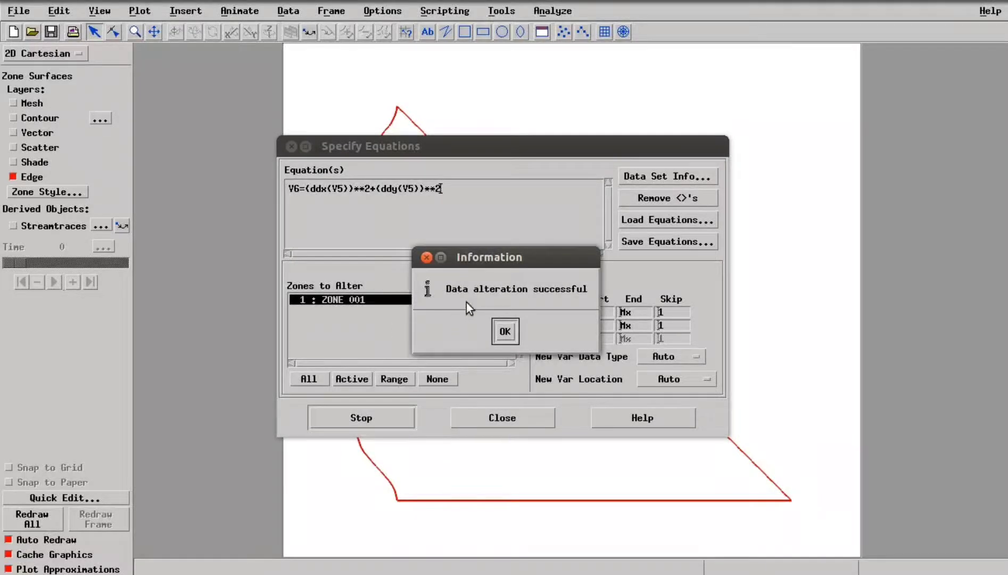
{"action": "left_click", "coordinate": [504, 332]}
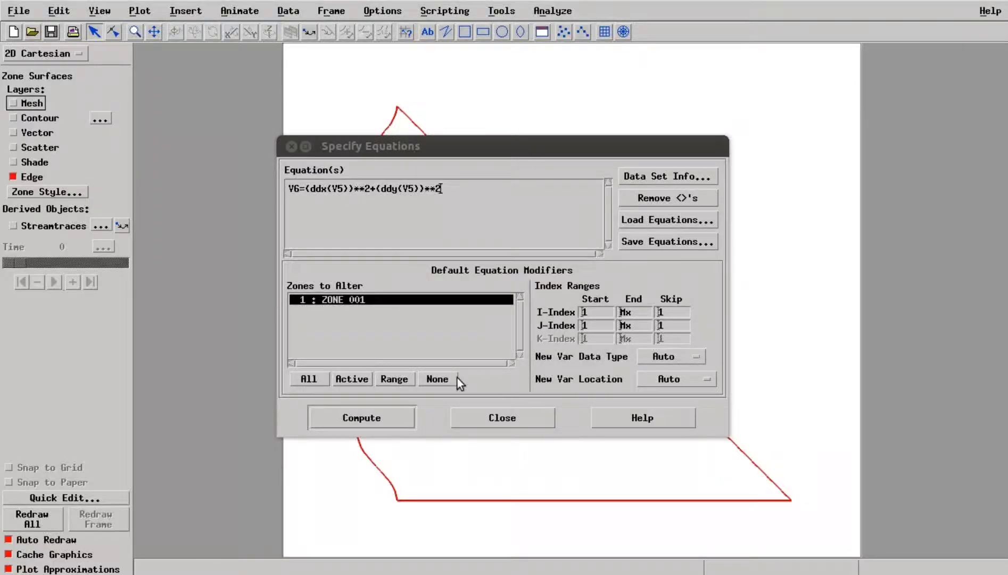
{"action": "left_click", "coordinate": [488, 422]}
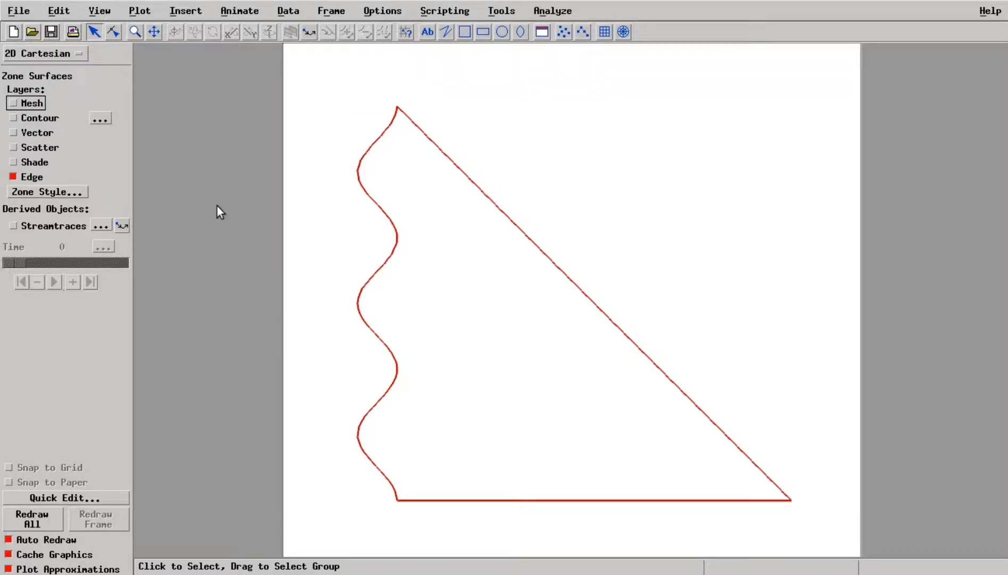
Turn on the contour layer and set the contour type of ZONE 001 to Lines
{"action": "left_click", "coordinate": [14, 119]}
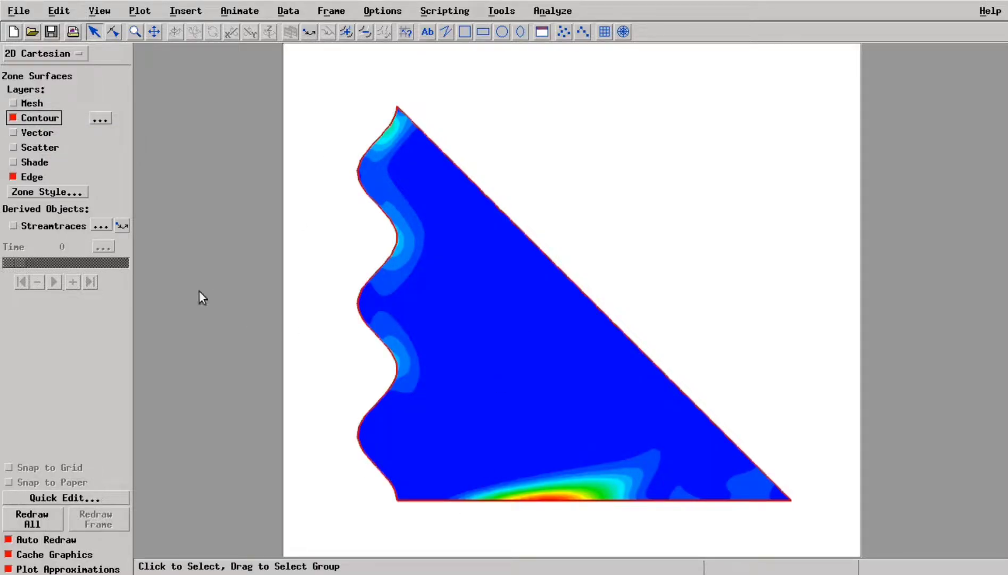
{"action": "left_click", "coordinate": [72, 195]}
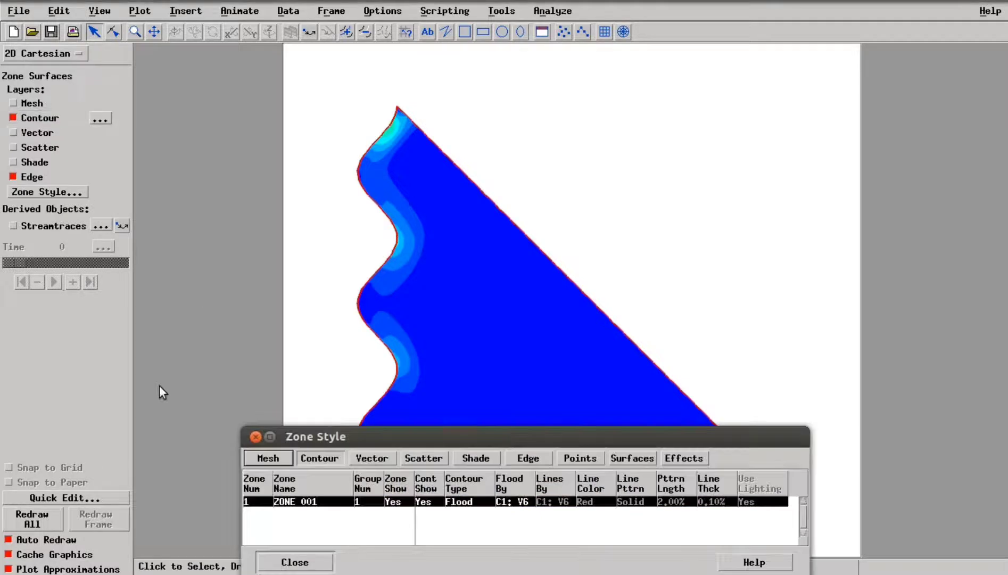
{"action": "left_click", "coordinate": [467, 483]}
{"action": "left_click", "coordinate": [462, 503]}
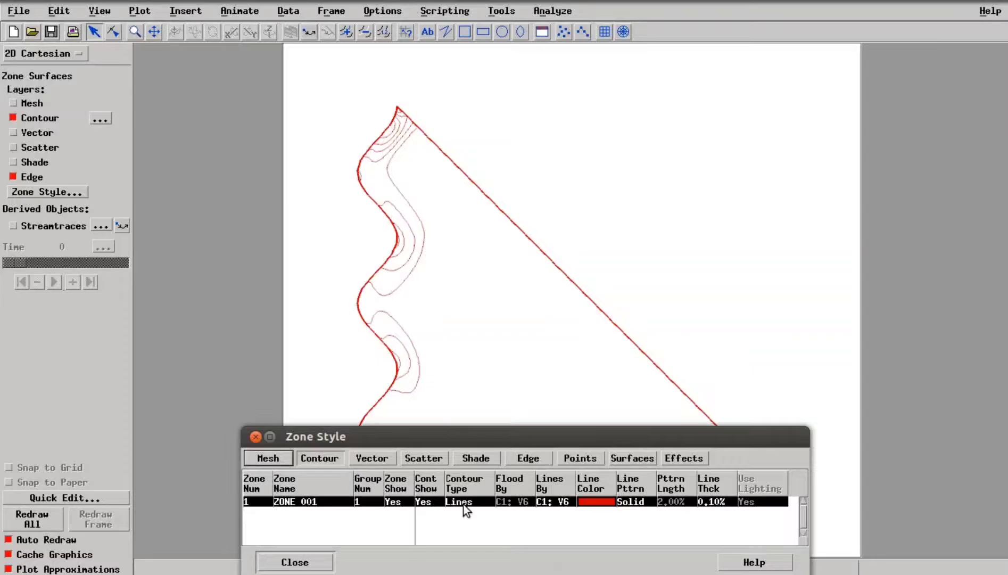
{"action": "left_click", "coordinate": [301, 561]}
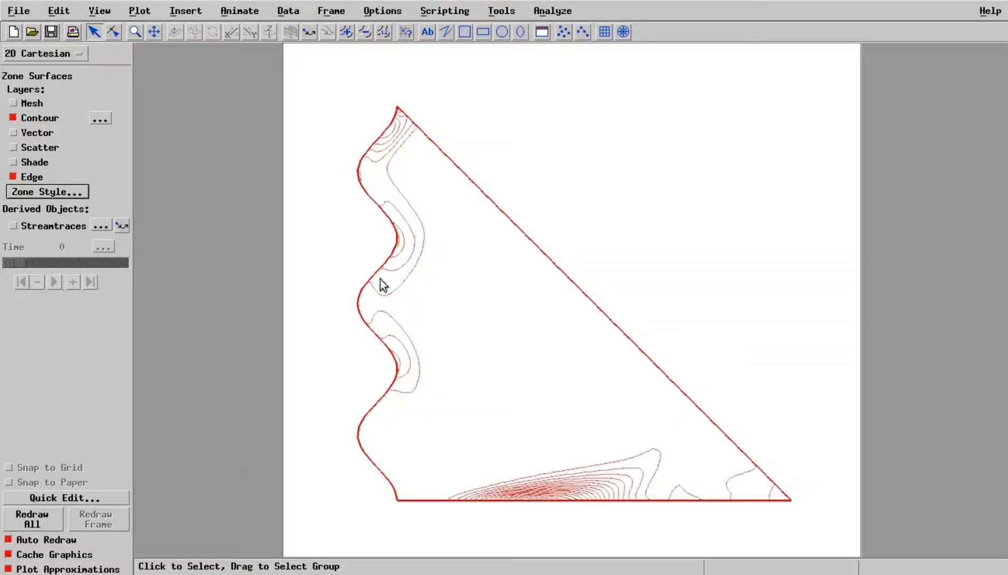
Add contour levels at four sparse spots: two in the interior, one near the lower wavy wall and one near the inclined wall
{"action": "left_click", "coordinate": [347, 35]}
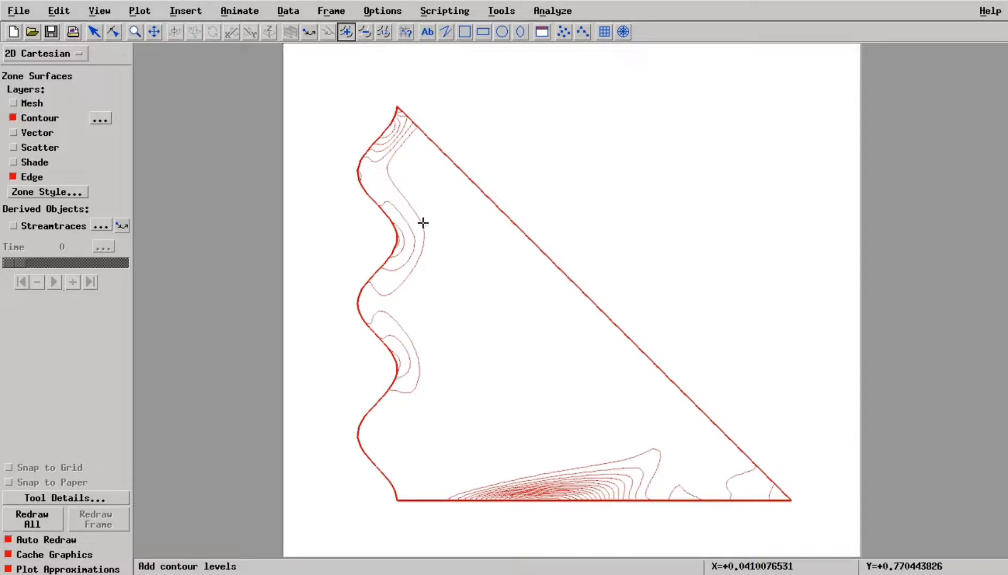
{"action": "left_click", "coordinate": [490, 369]}
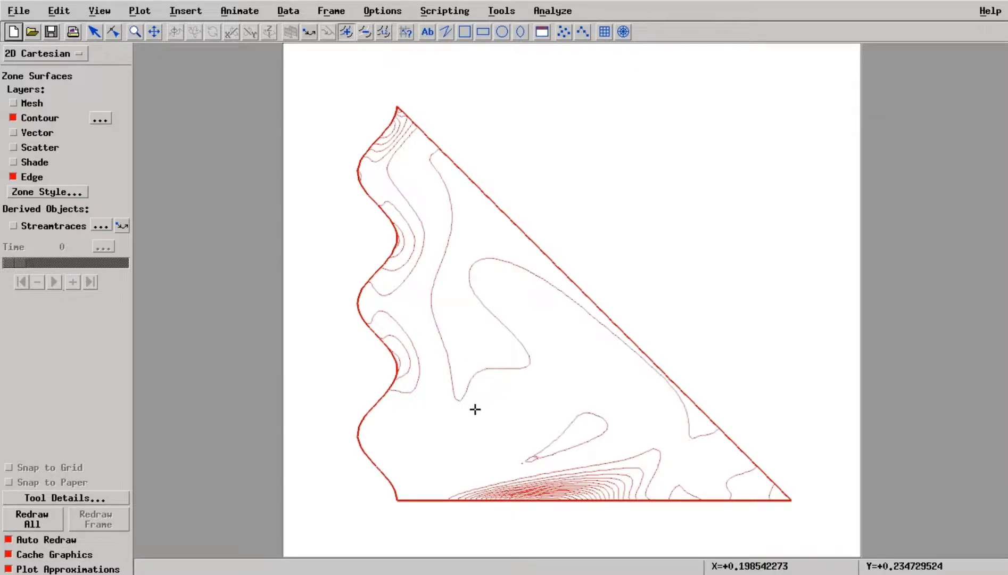
{"action": "left_click", "coordinate": [458, 420]}
{"action": "left_click", "coordinate": [410, 450]}
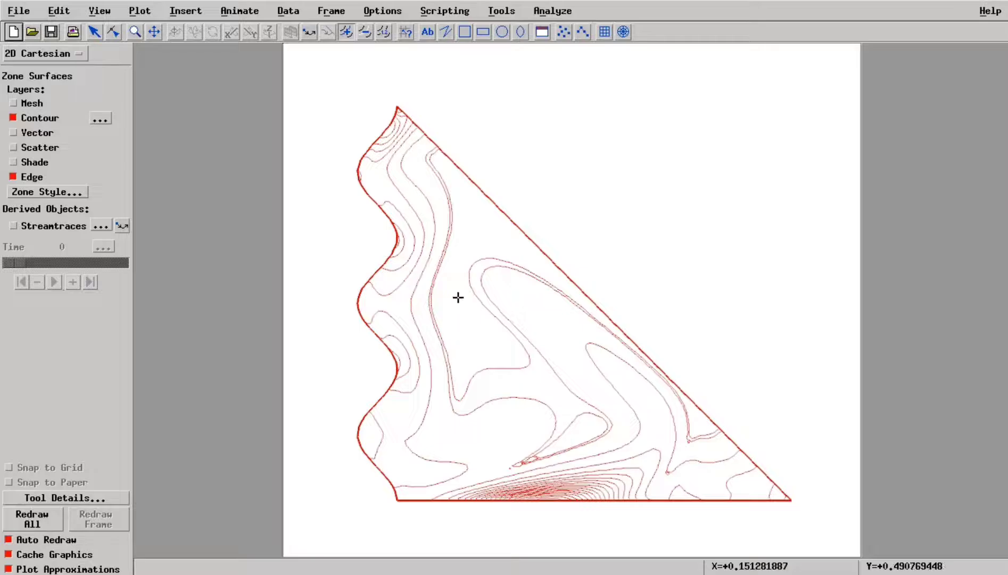
{"action": "left_click", "coordinate": [475, 230]}
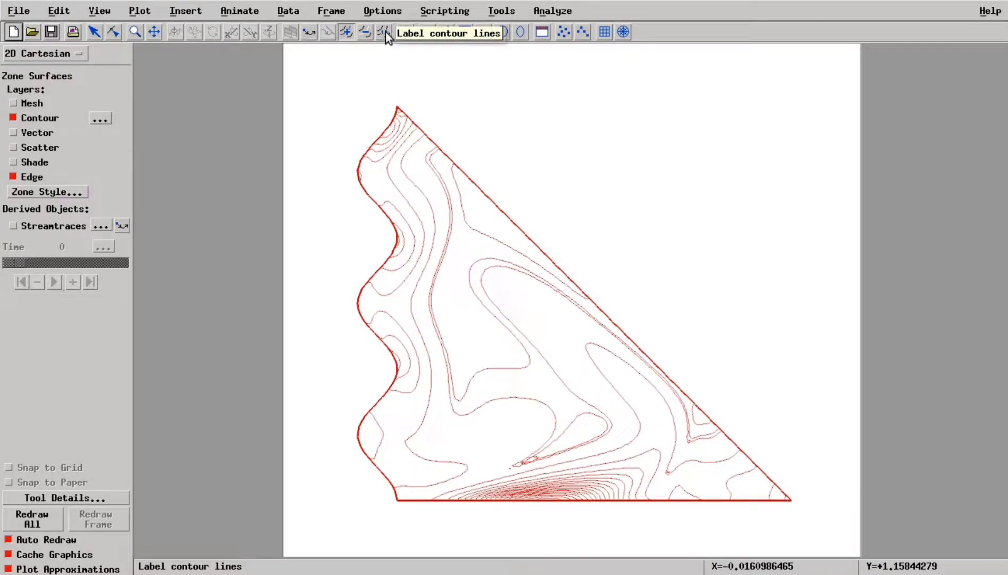
Label three contour lines: one near the inclined wall, one in the lower interior and one in the dense cluster at the bottom wall
{"action": "left_click", "coordinate": [384, 32]}
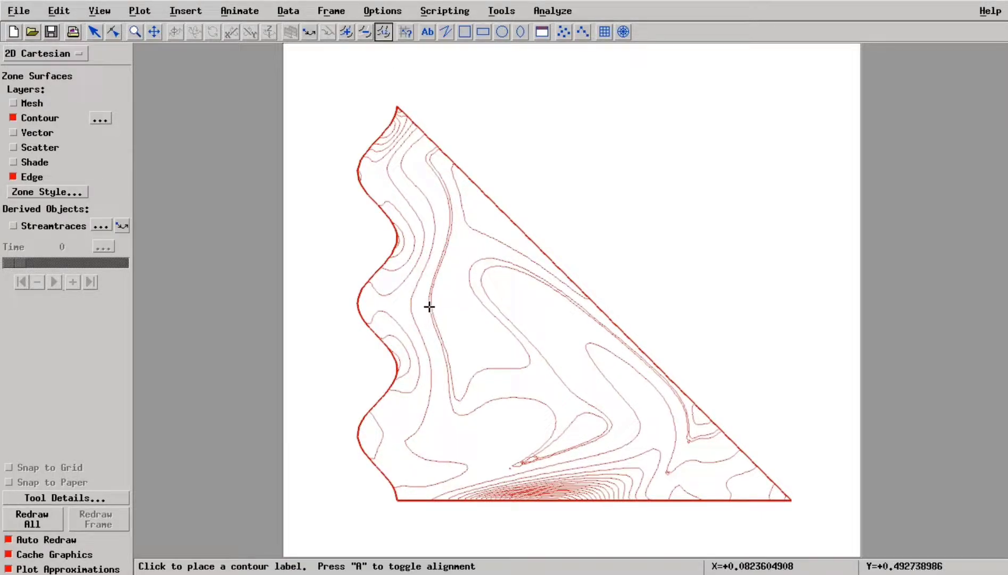
{"action": "left_click", "coordinate": [471, 225]}
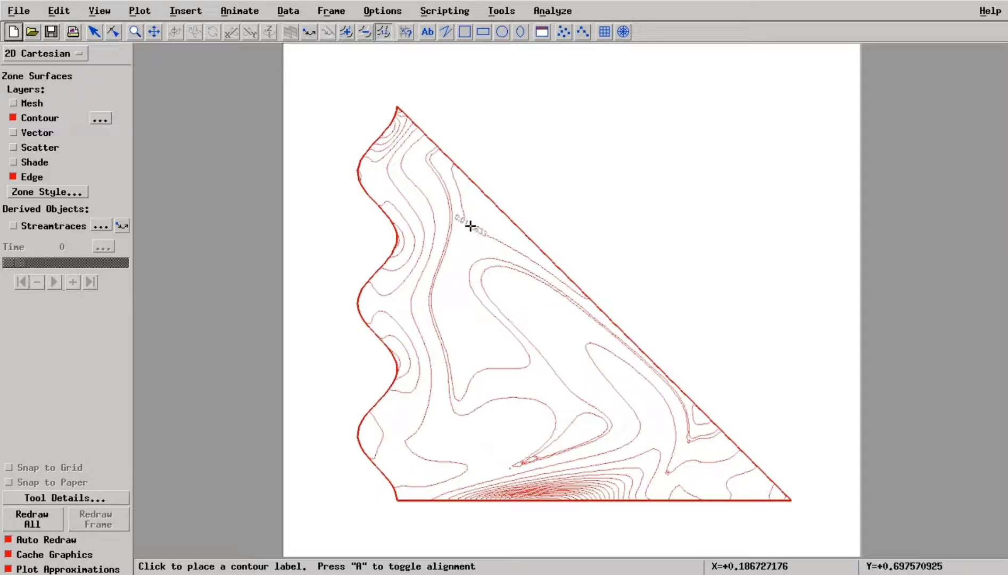
{"action": "left_click", "coordinate": [536, 401]}
{"action": "left_click", "coordinate": [541, 481]}
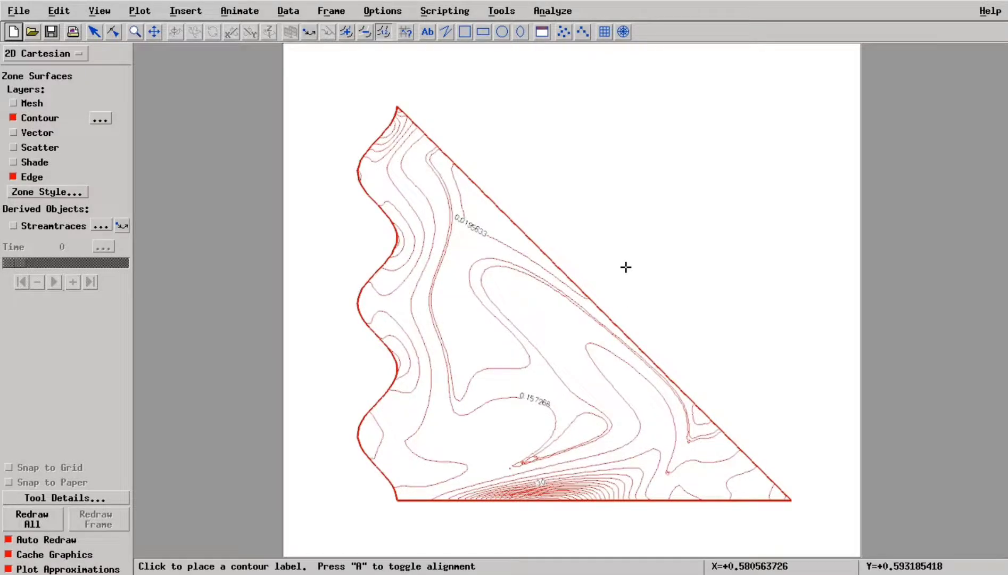
Check the total entropy generation equations (25) to (27) in the paper, and return to Tecplot
{"action": "left_click", "coordinate": [10, 301]}
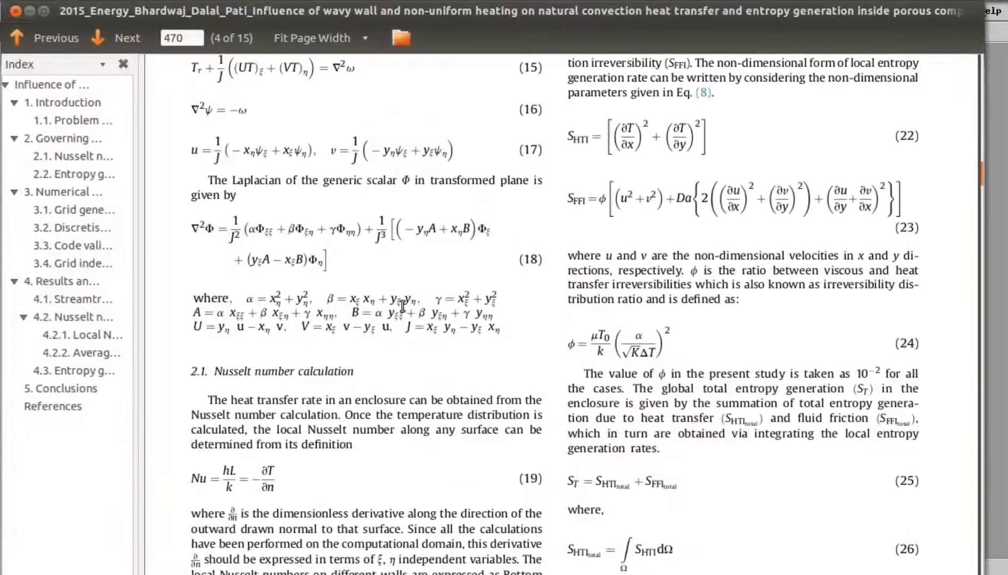
{"action": "scroll", "coordinate": [608, 458], "scroll_direction": "down", "scroll_amount": 2}
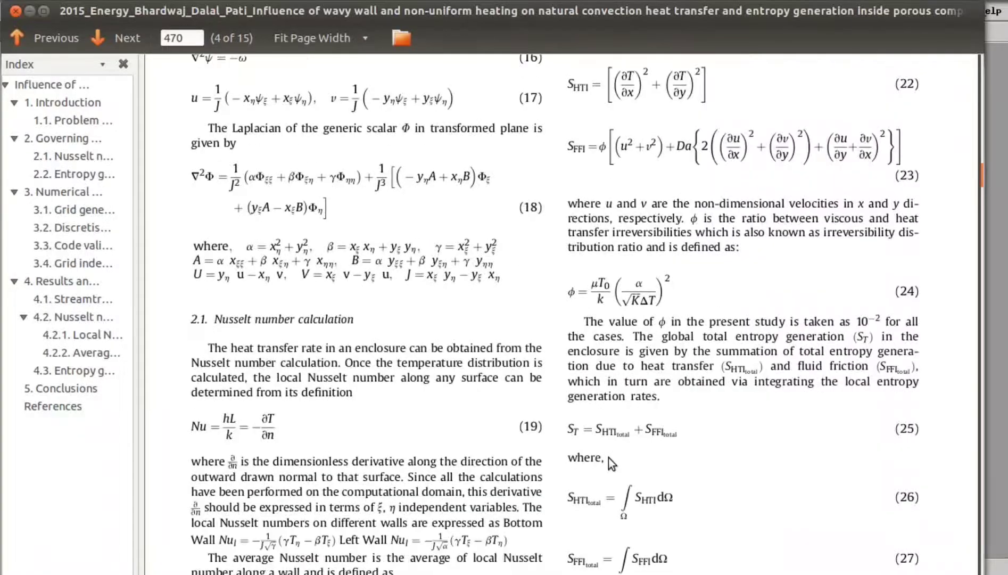
{"action": "scroll", "coordinate": [608, 458], "scroll_direction": "down", "scroll_amount": 6}
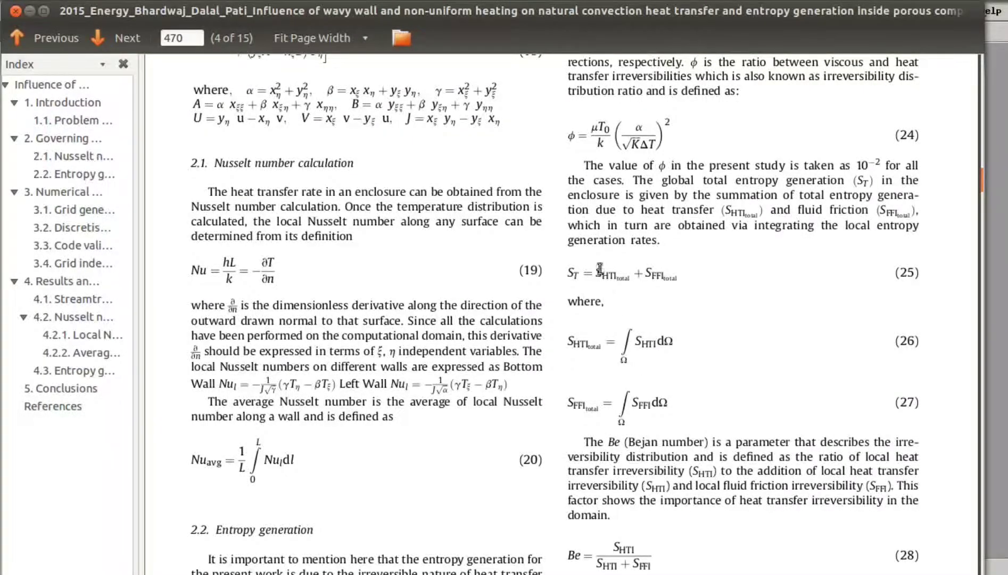
{"action": "left_click_drag", "start_coordinate": [596, 276], "coordinate": [630, 277]}
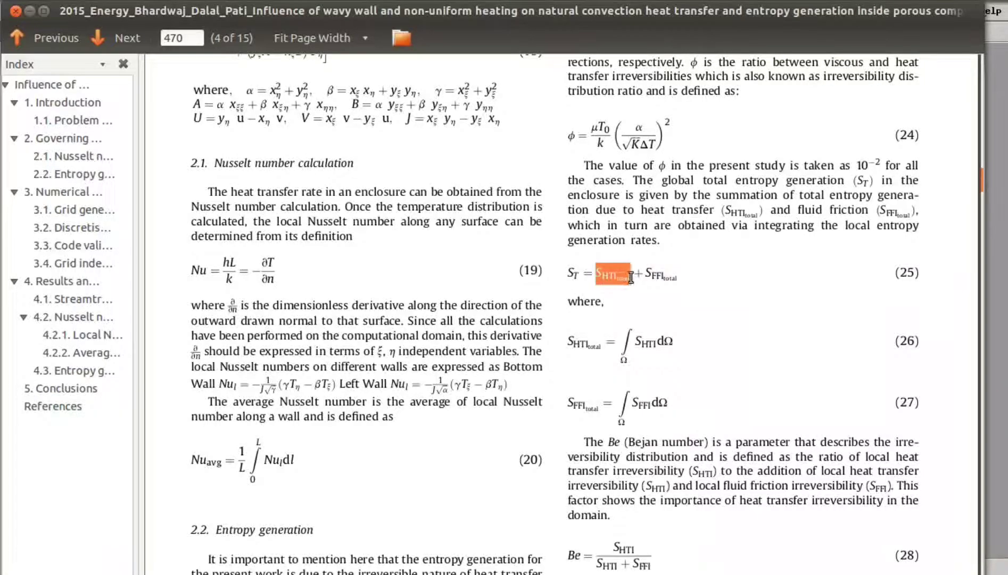
{"action": "left_click", "coordinate": [633, 293]}
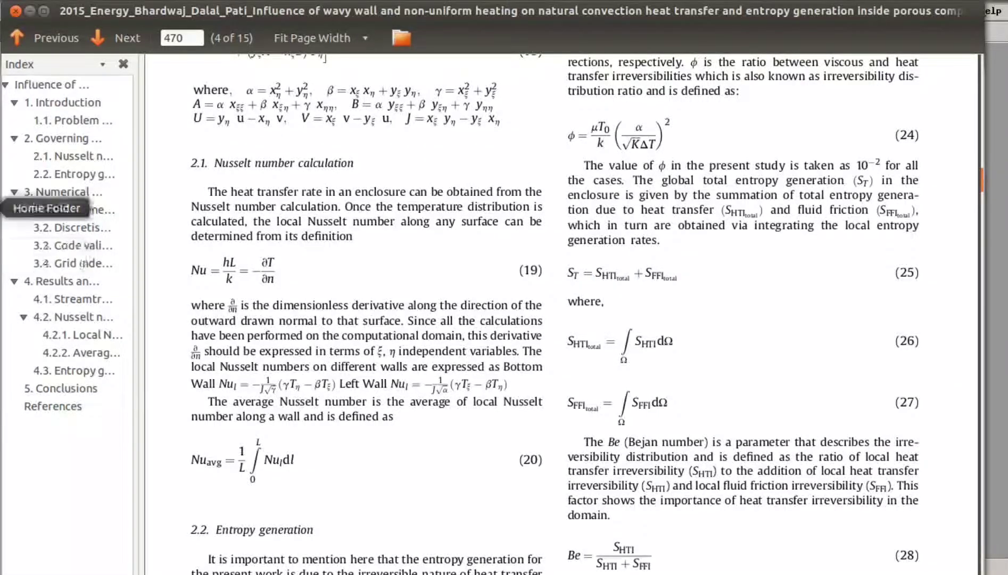
{"action": "left_click", "coordinate": [6, 471]}
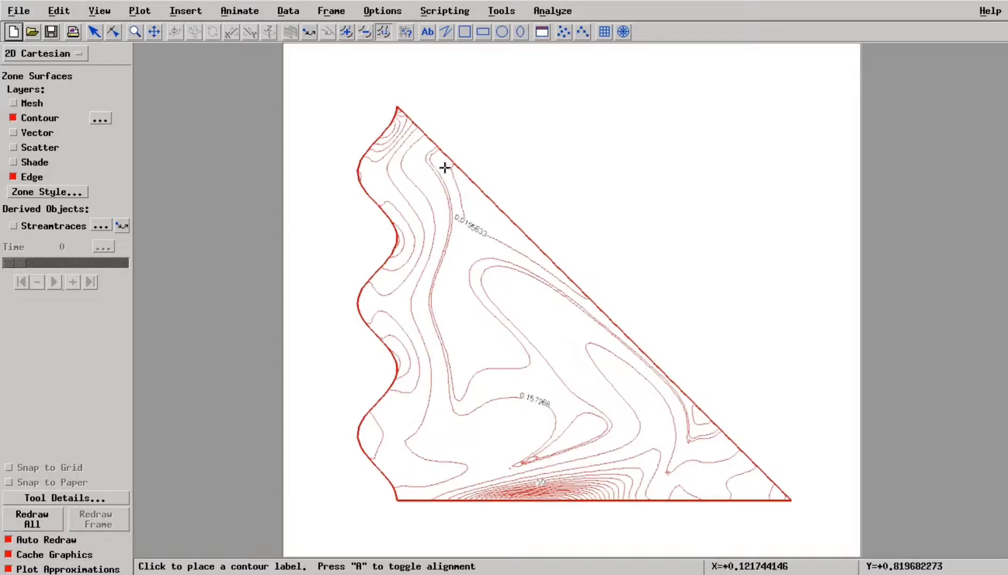
Set up a Scalar Integral in the Integrate dialog with V6 as the scalar variable
{"action": "left_click", "coordinate": [561, 11]}
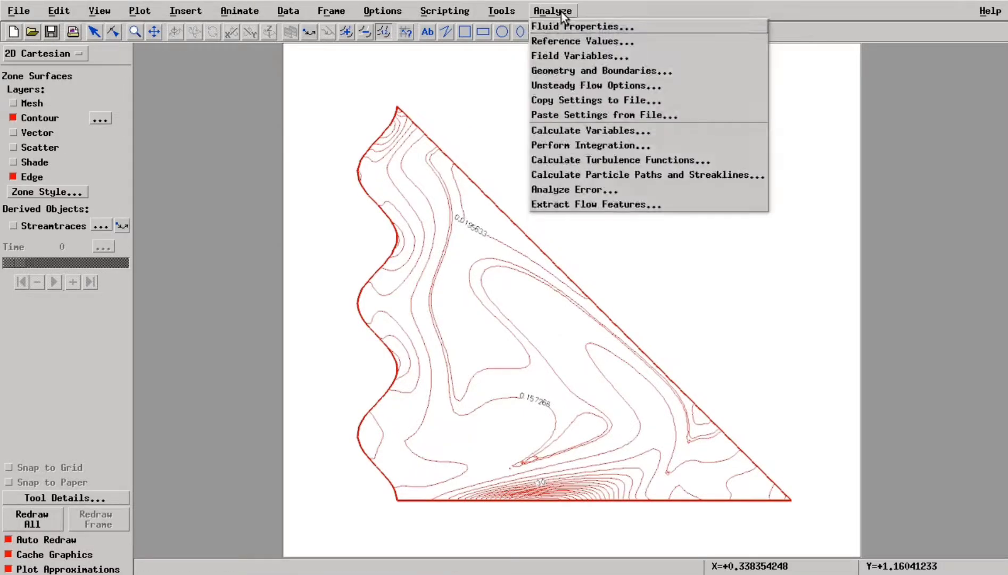
{"action": "left_click", "coordinate": [558, 145]}
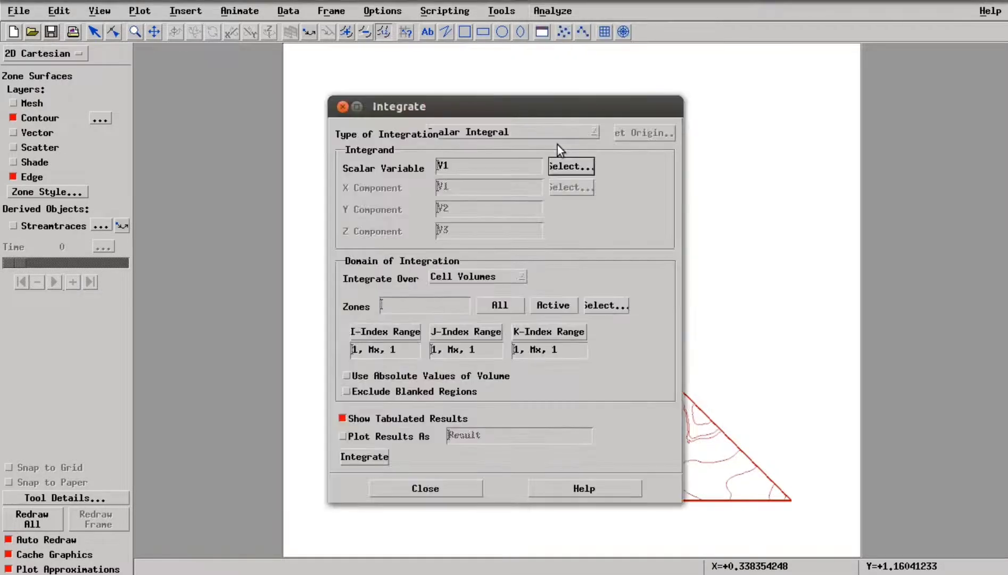
{"action": "left_click", "coordinate": [552, 131]}
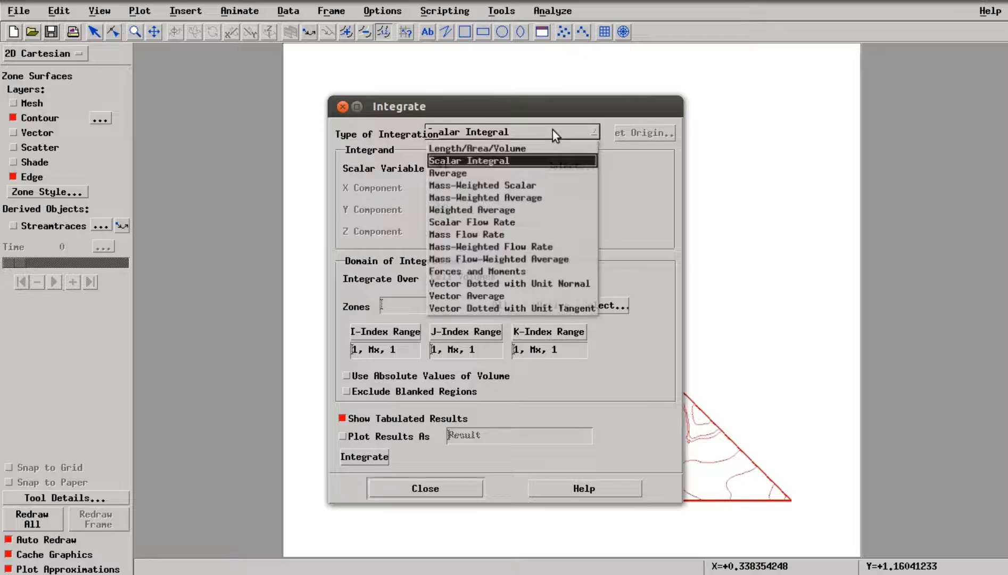
{"action": "left_click", "coordinate": [483, 160]}
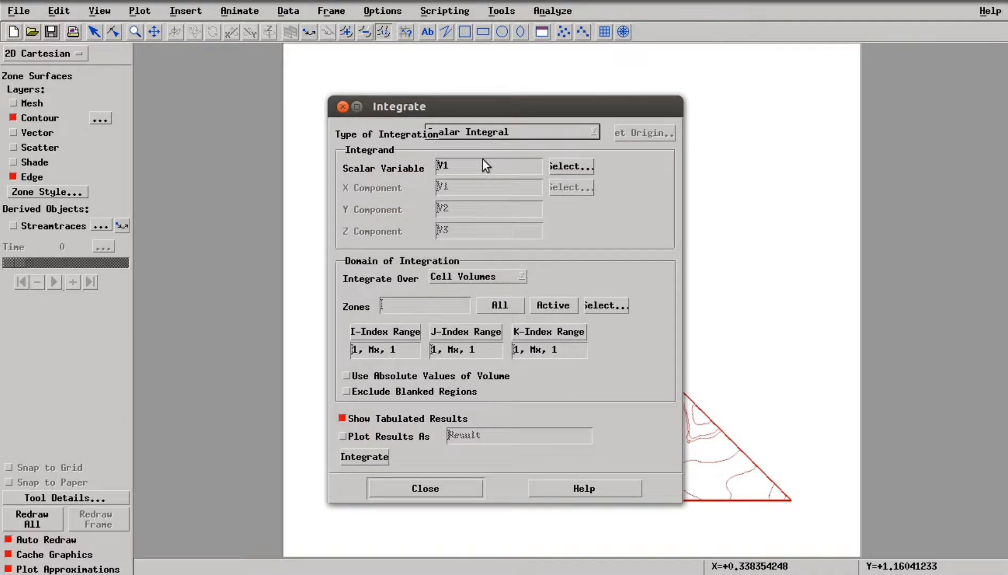
{"action": "left_click", "coordinate": [564, 168]}
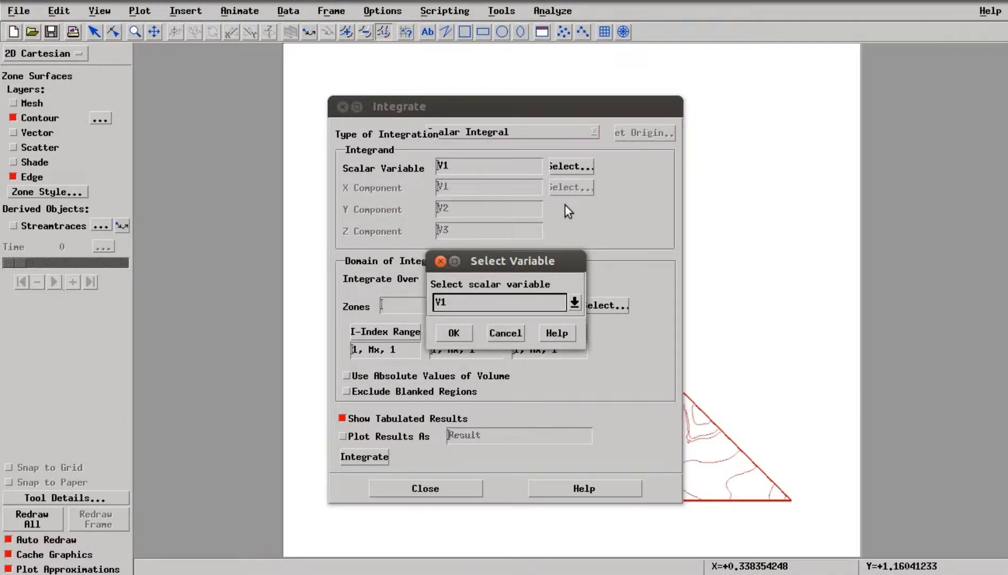
{"action": "left_click", "coordinate": [574, 303]}
{"action": "left_click_drag", "start_coordinate": [576, 328], "coordinate": [576, 355]}
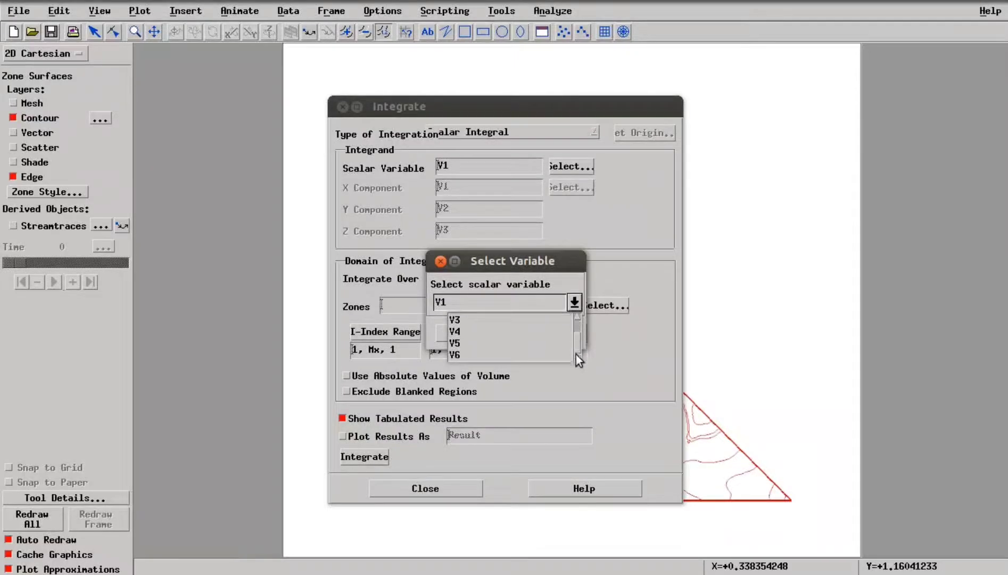
{"action": "left_click", "coordinate": [500, 353]}
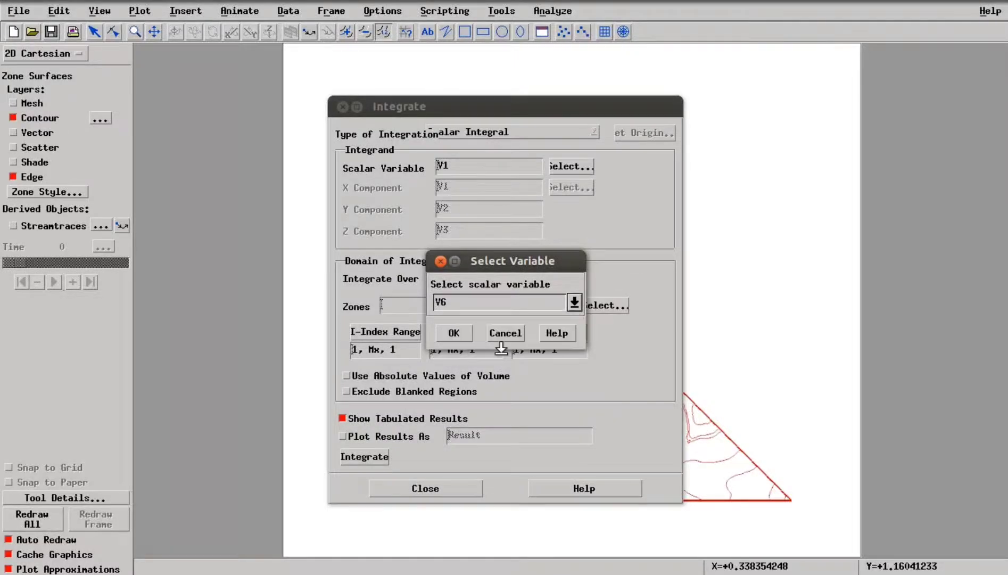
{"action": "left_click", "coordinate": [455, 333]}
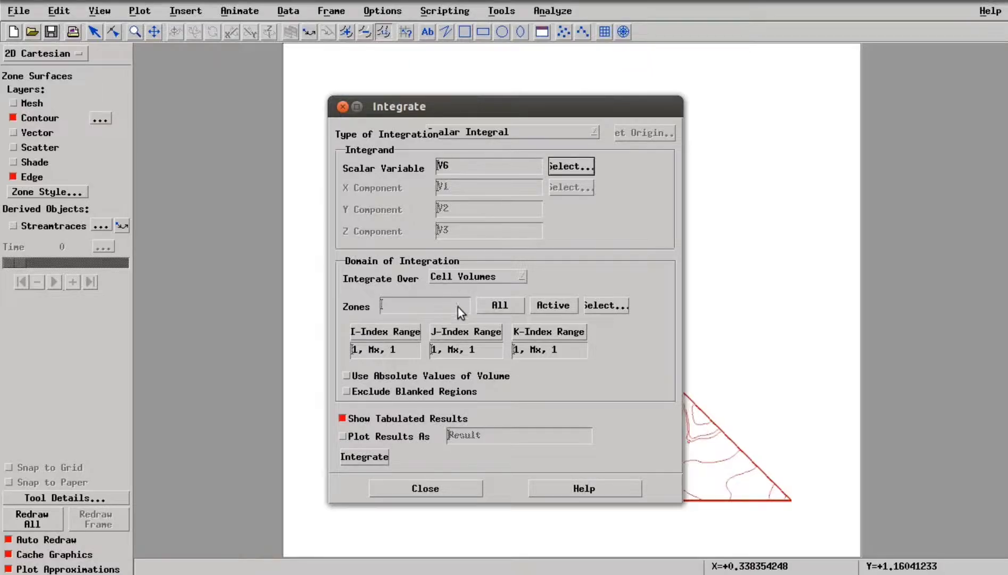
Choose ZONE 001 as the integration domain and integrate V6 over its cell volumes
{"action": "left_click", "coordinate": [605, 308]}
{"action": "left_click", "coordinate": [496, 288]}
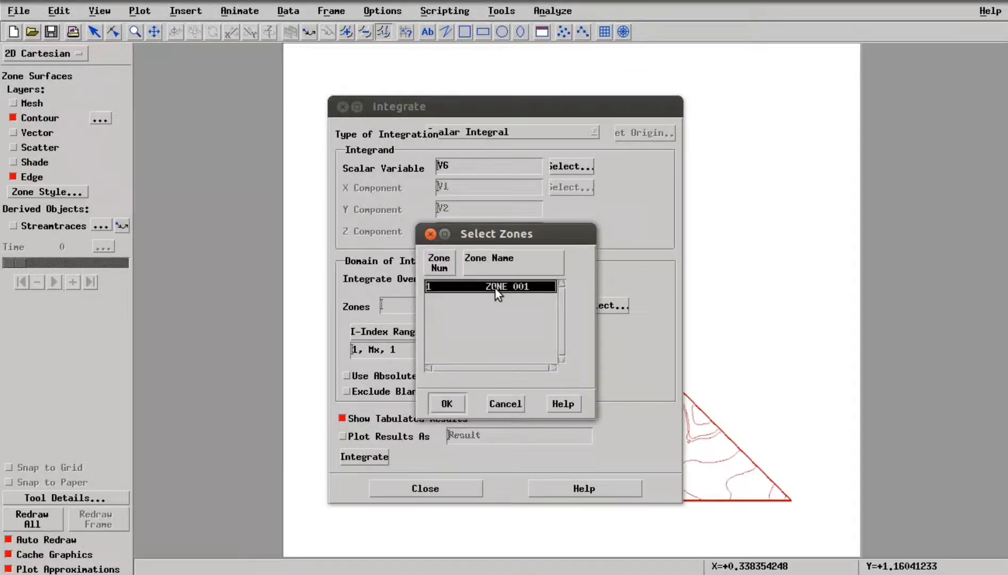
{"action": "left_click", "coordinate": [433, 407]}
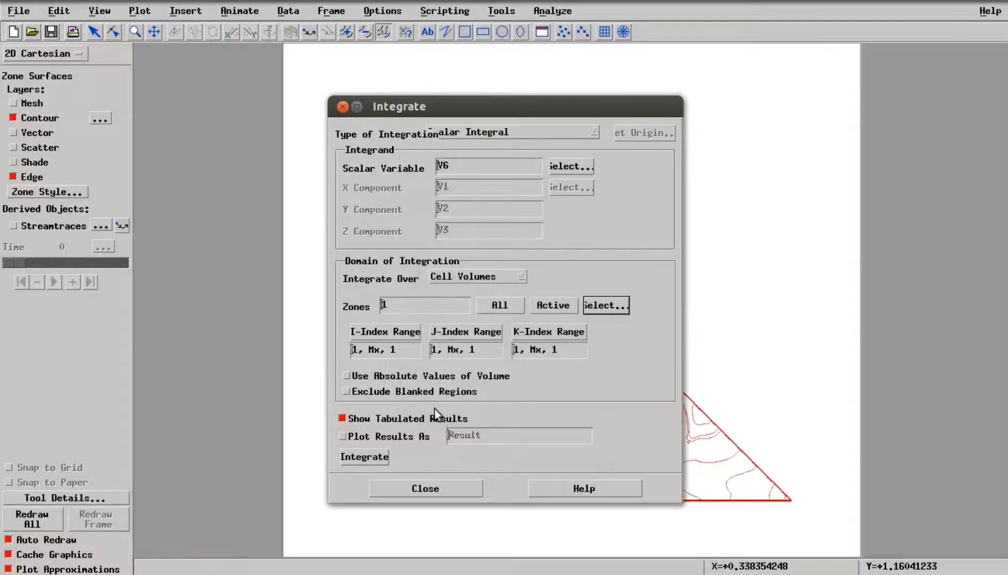
{"action": "left_click", "coordinate": [367, 458]}
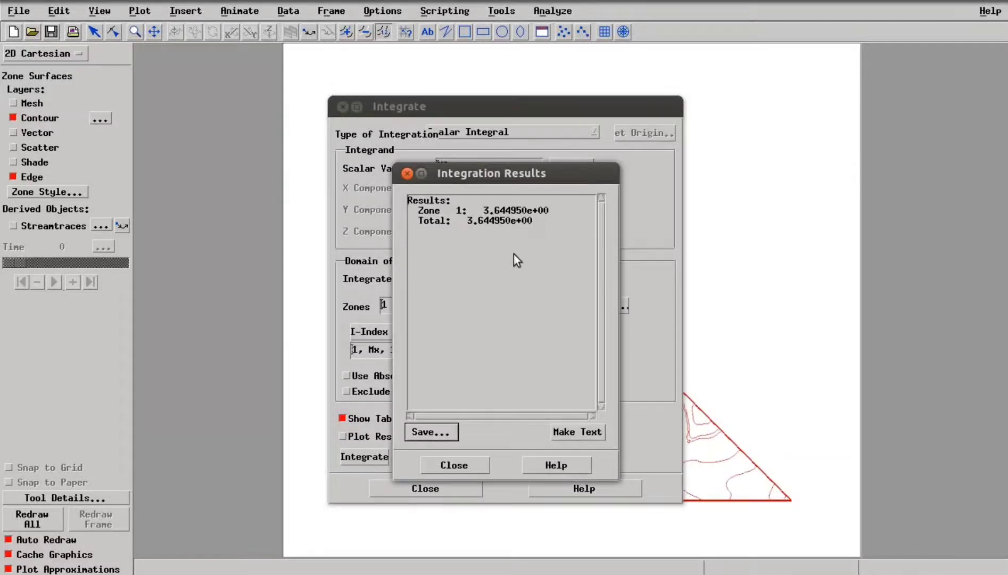
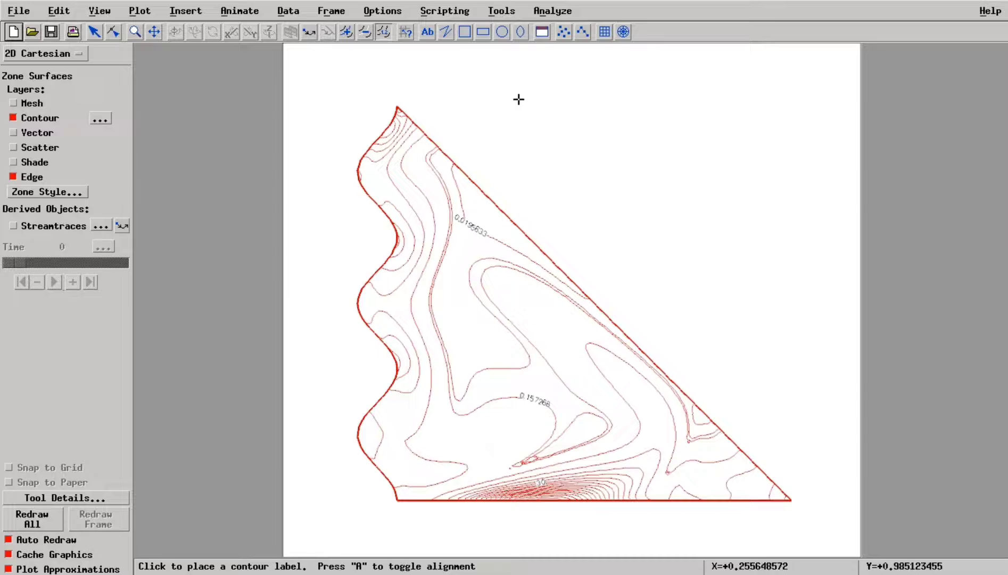
Reopen Specify Equations and check variable V6 in the data set information
{"action": "left_click", "coordinate": [288, 10]}
{"action": "left_click", "coordinate": [292, 27]}
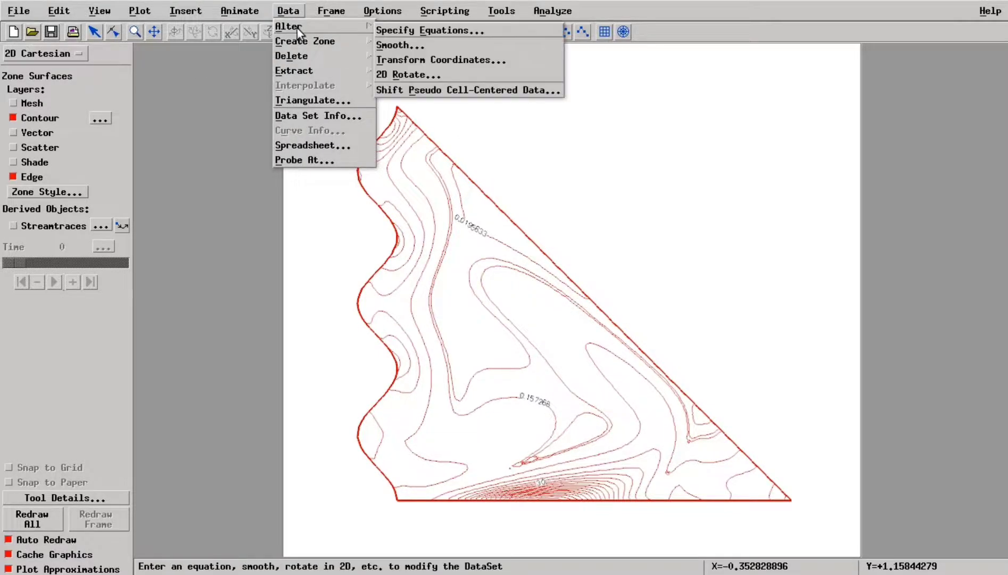
{"action": "left_click", "coordinate": [395, 31]}
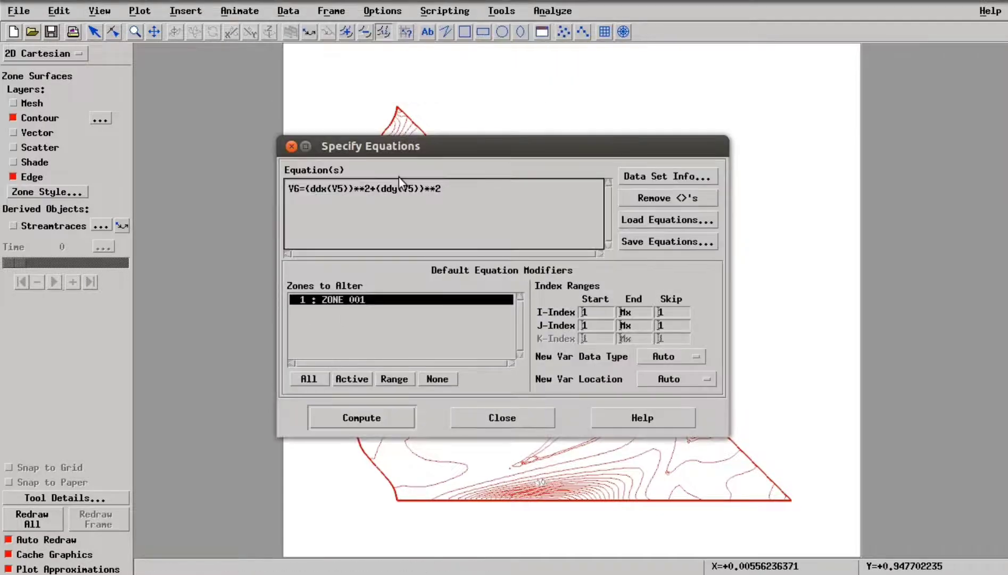
{"action": "left_click", "coordinate": [648, 176]}
{"action": "left_click", "coordinate": [533, 239]}
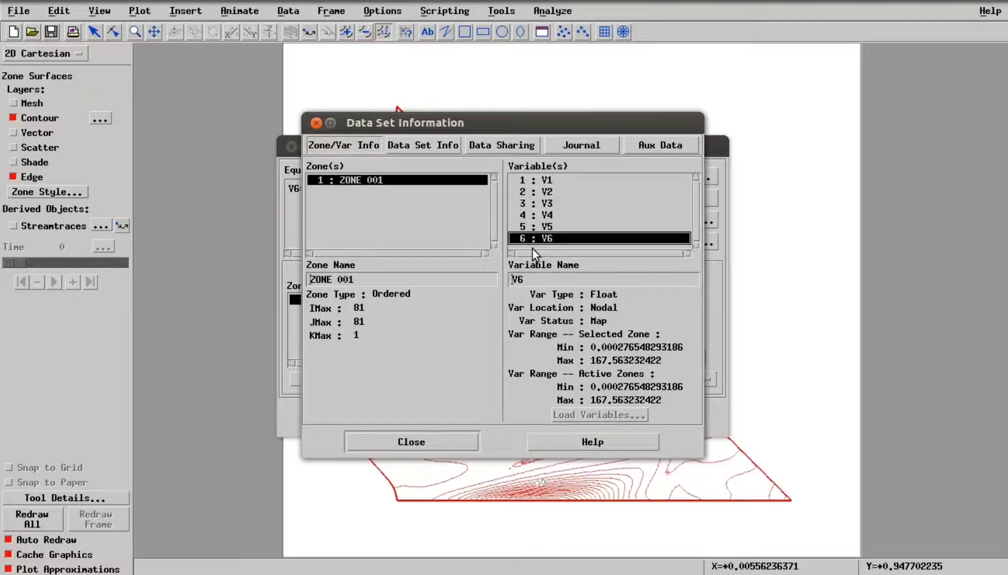
{"action": "left_click", "coordinate": [439, 444]}
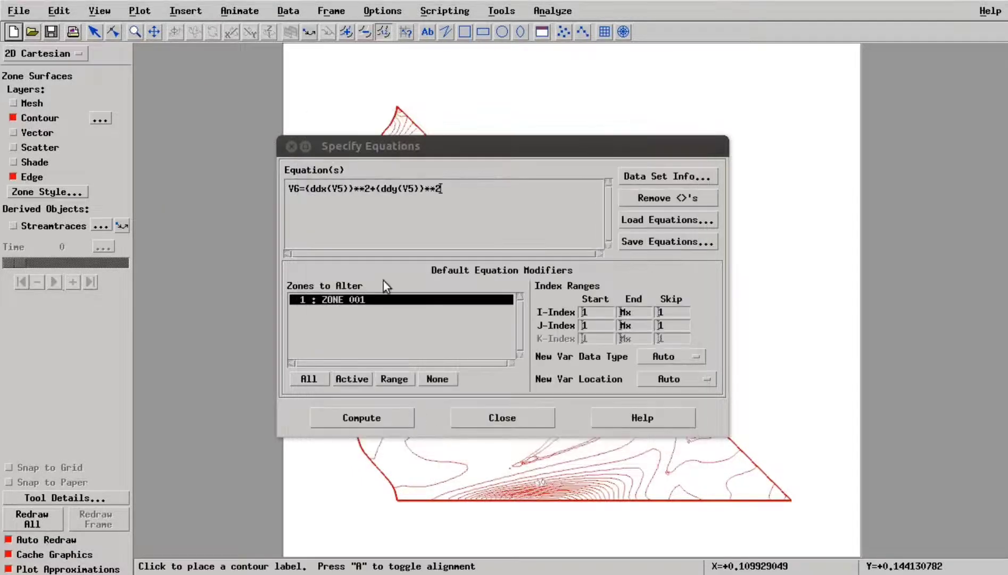
Replace the V6 equation with the FFI_eqn.eqn equation file from the home folder and compute it for ZONE 001
{"action": "left_click_drag", "start_coordinate": [463, 188], "coordinate": [246, 190]}
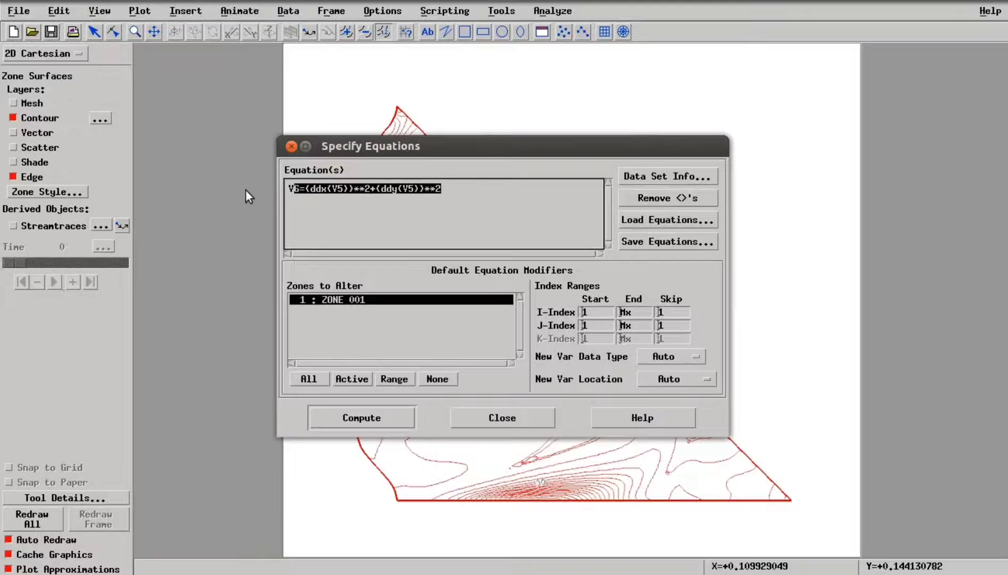
{"action": "key", "text": "BackSpace"}
{"action": "key", "text": "BackSpace"}
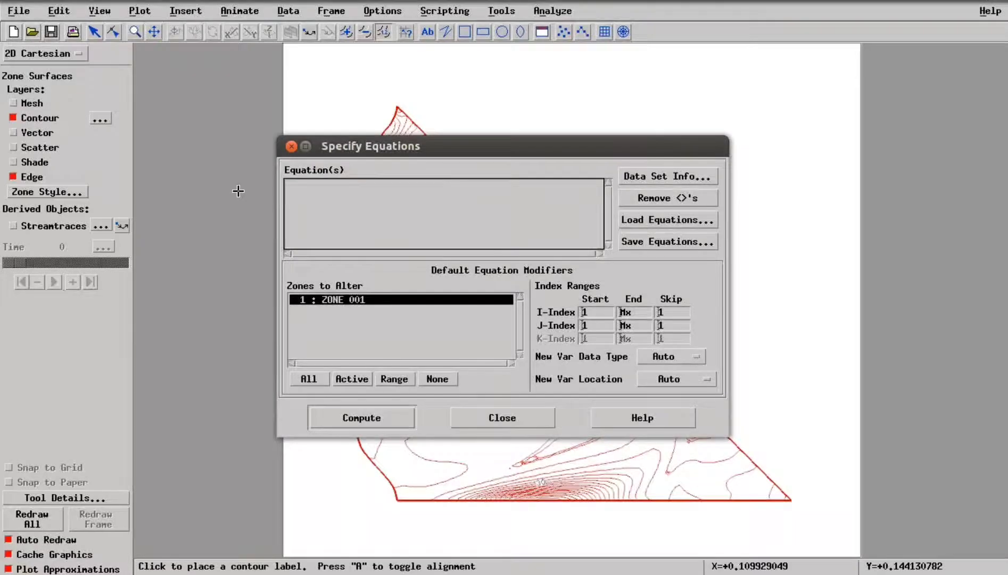
{"action": "left_click", "coordinate": [658, 219]}
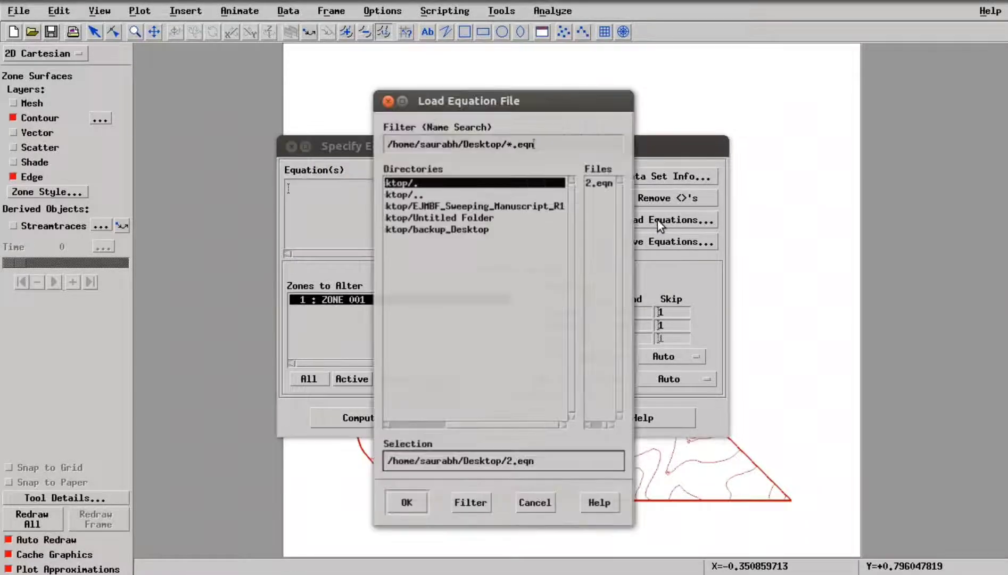
{"action": "left_click", "coordinate": [527, 194]}
{"action": "double_click", "coordinate": [527, 194]}
{"action": "left_click", "coordinate": [568, 184]}
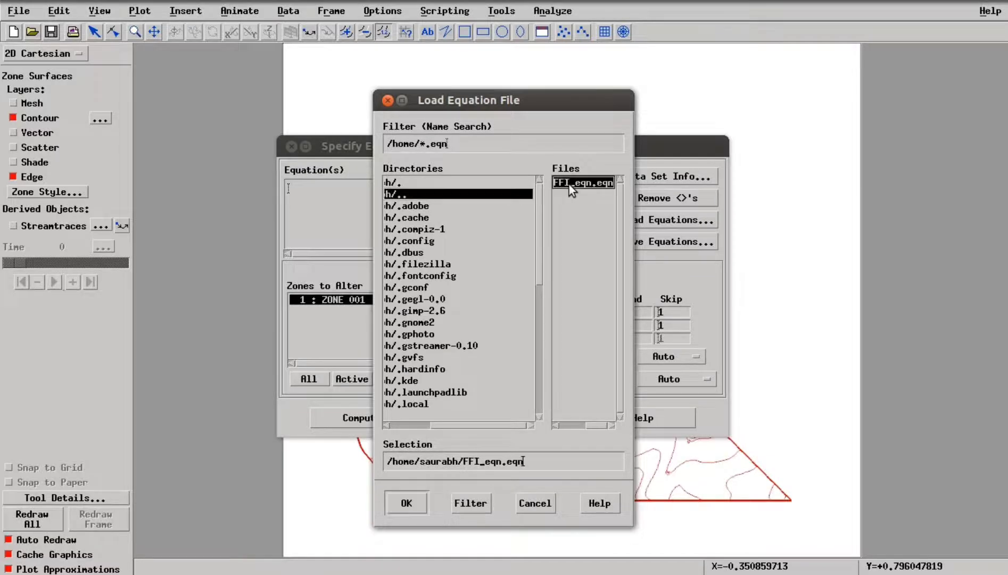
{"action": "double_click", "coordinate": [568, 184]}
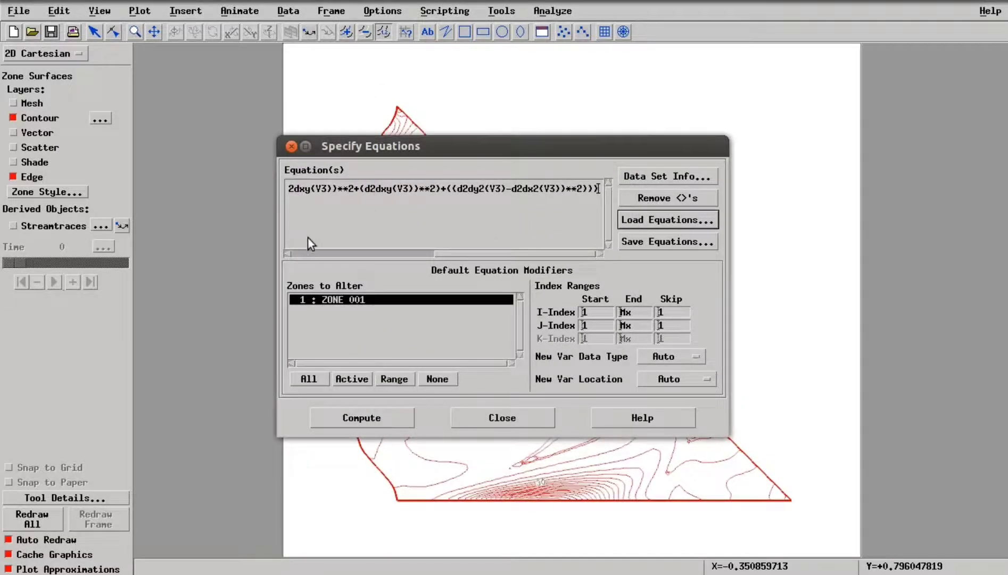
{"action": "mouse_move", "coordinate": [449, 254]}
{"action": "left_mouse_down"}
{"action": "mouse_move", "coordinate": [290, 256]}
{"action": "mouse_move", "coordinate": [461, 252]}
{"action": "left_mouse_up"}
{"action": "left_click", "coordinate": [366, 421]}
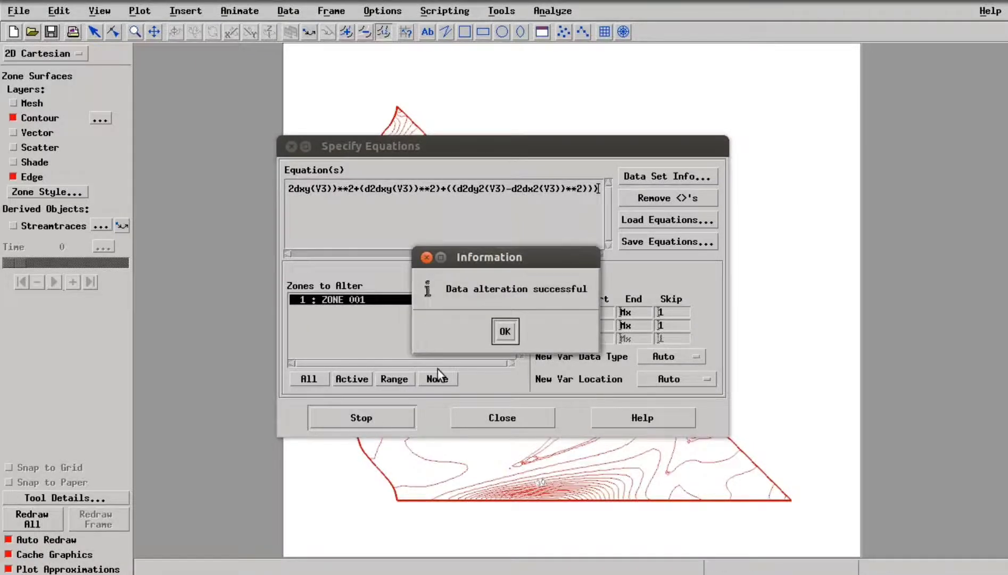
Close the equation dialog and change the contour variable from V6 to V7
{"action": "left_click", "coordinate": [504, 332]}
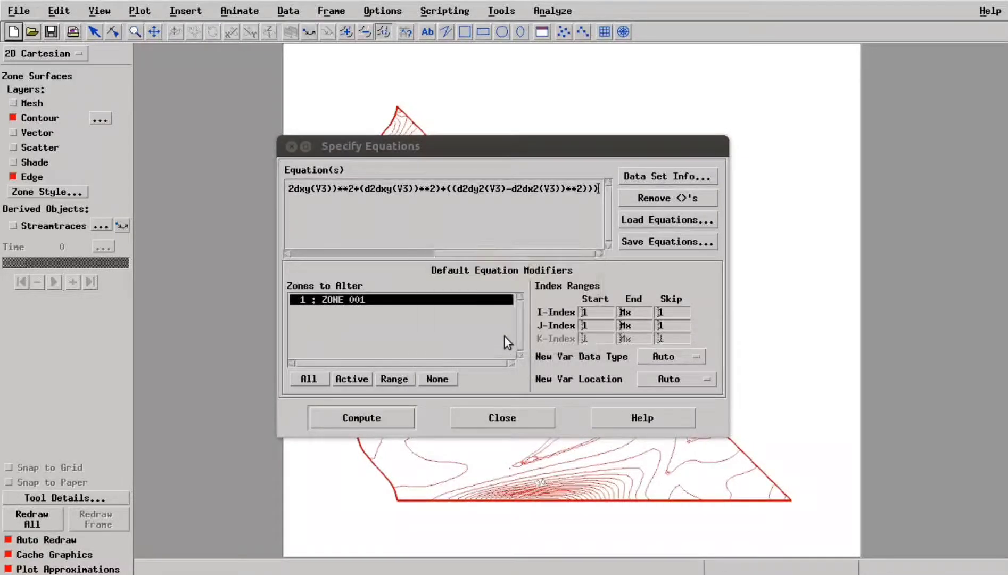
{"action": "left_click", "coordinate": [495, 420]}
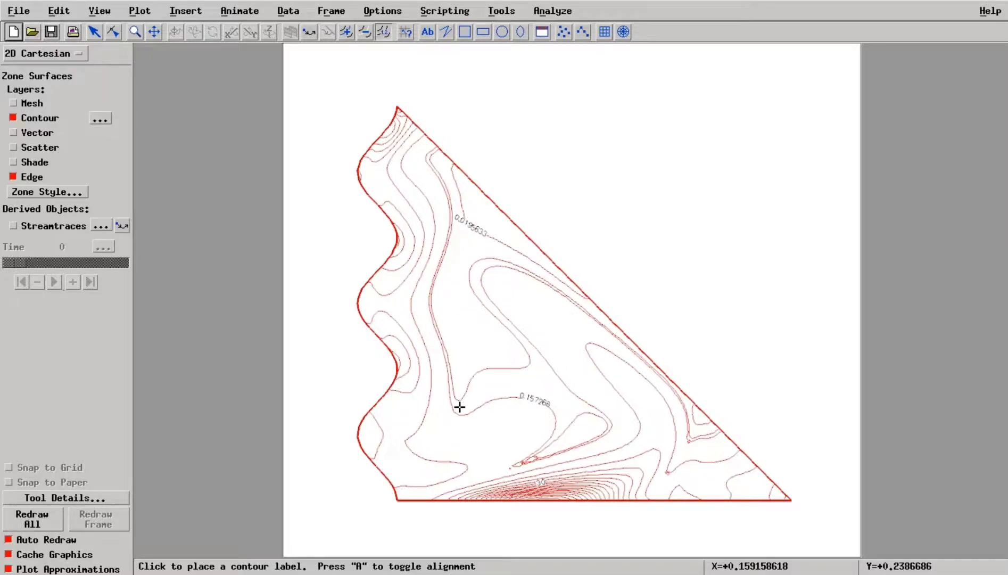
{"action": "left_click", "coordinate": [96, 113]}
{"action": "left_click", "coordinate": [654, 297]}
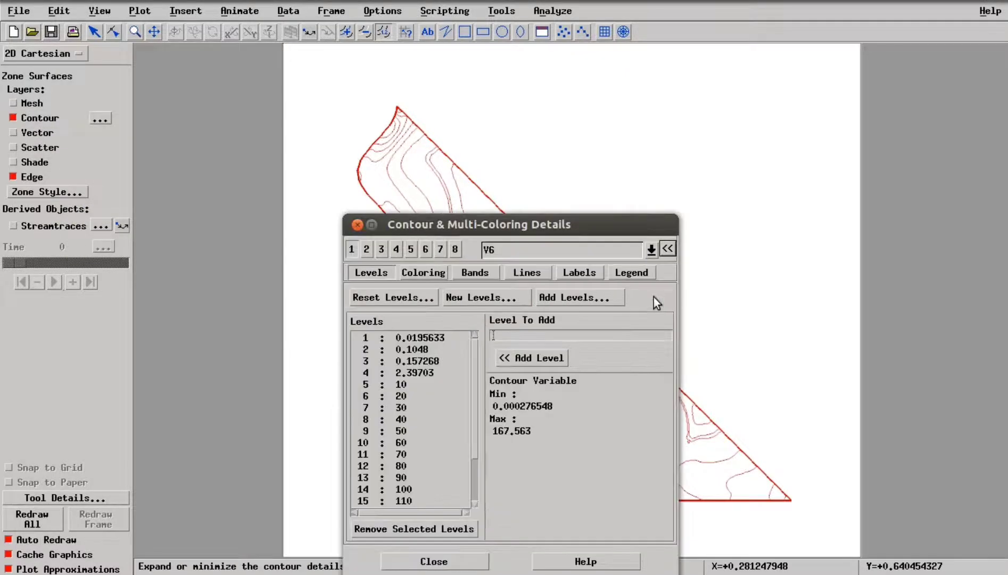
{"action": "left_click", "coordinate": [615, 251]}
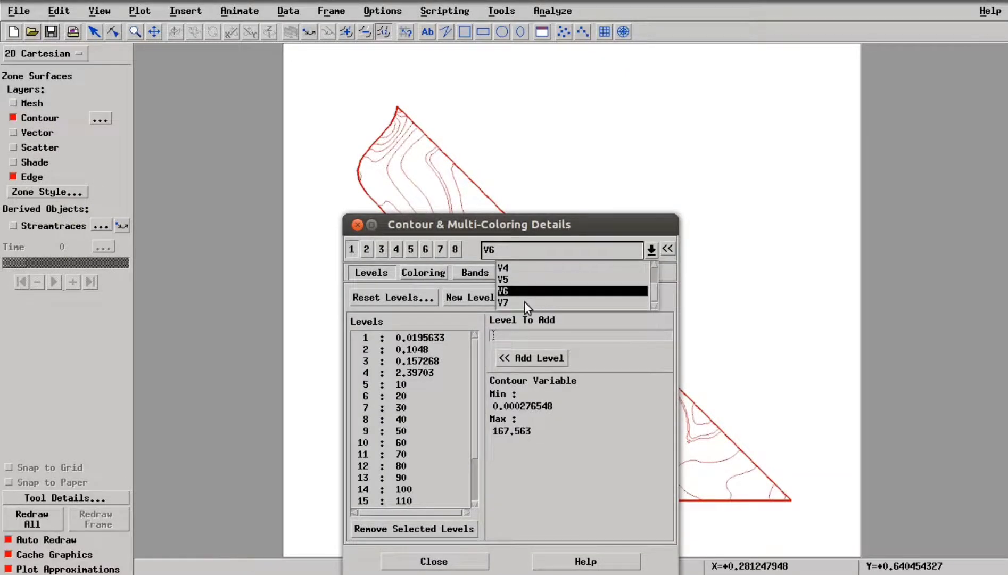
{"action": "left_click", "coordinate": [525, 302]}
{"action": "left_click", "coordinate": [428, 561]}
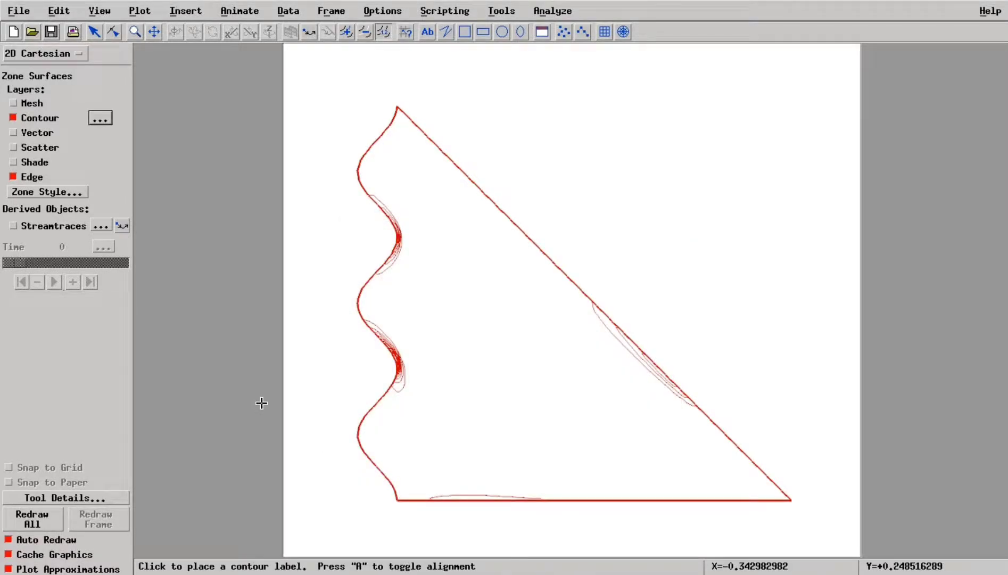
Add five V7 contour levels at points across the interior of the cavity and check the list of contour levels
{"action": "left_click", "coordinate": [346, 32]}
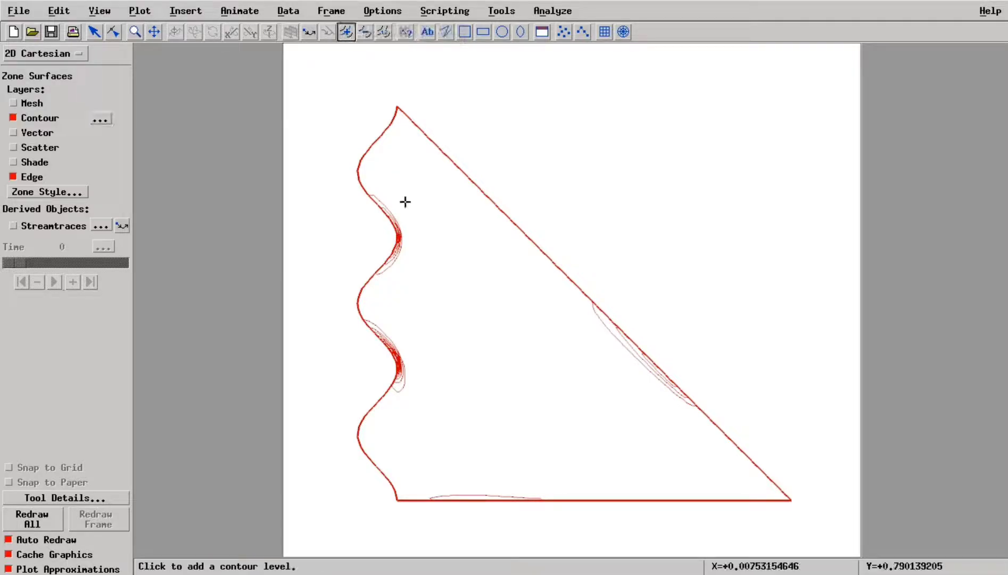
{"action": "left_click", "coordinate": [441, 262]}
{"action": "left_click", "coordinate": [474, 419]}
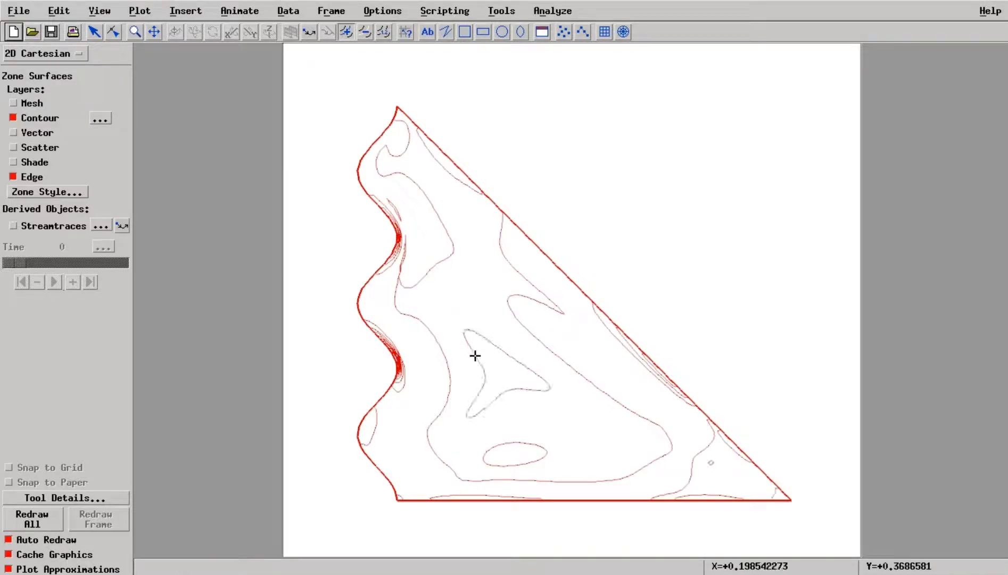
{"action": "left_click", "coordinate": [461, 446]}
{"action": "left_click", "coordinate": [575, 470]}
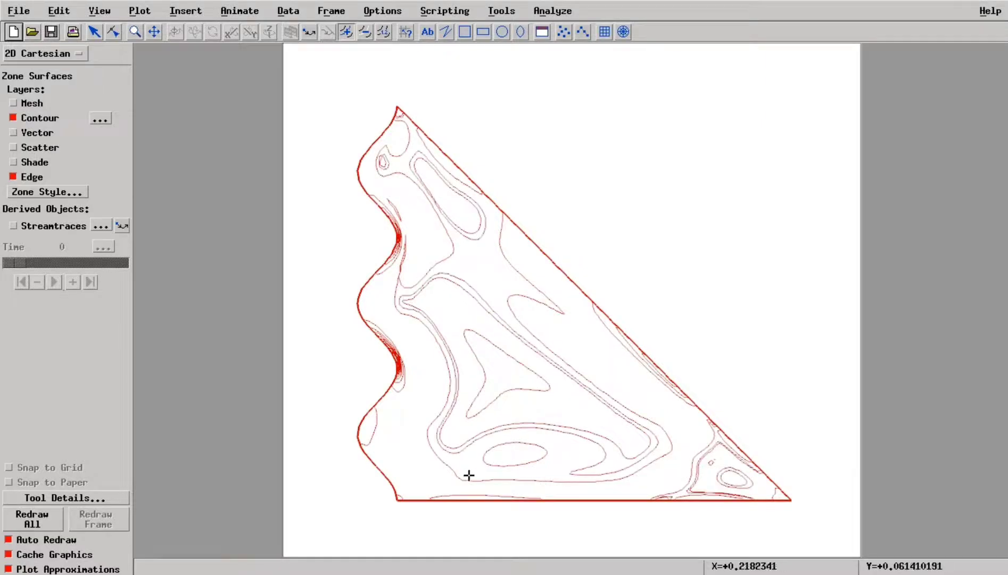
{"action": "left_click", "coordinate": [407, 467]}
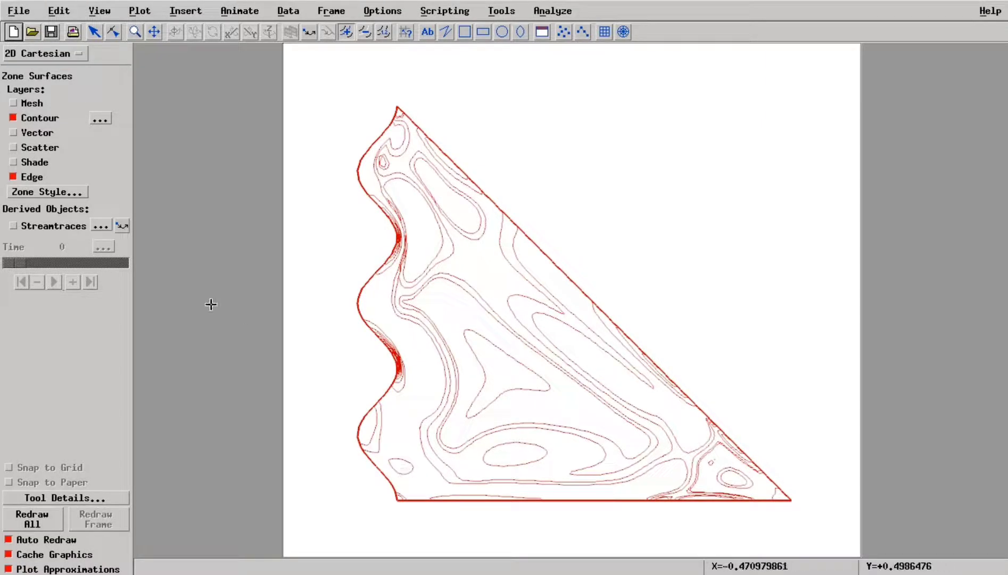
{"action": "left_click", "coordinate": [106, 120]}
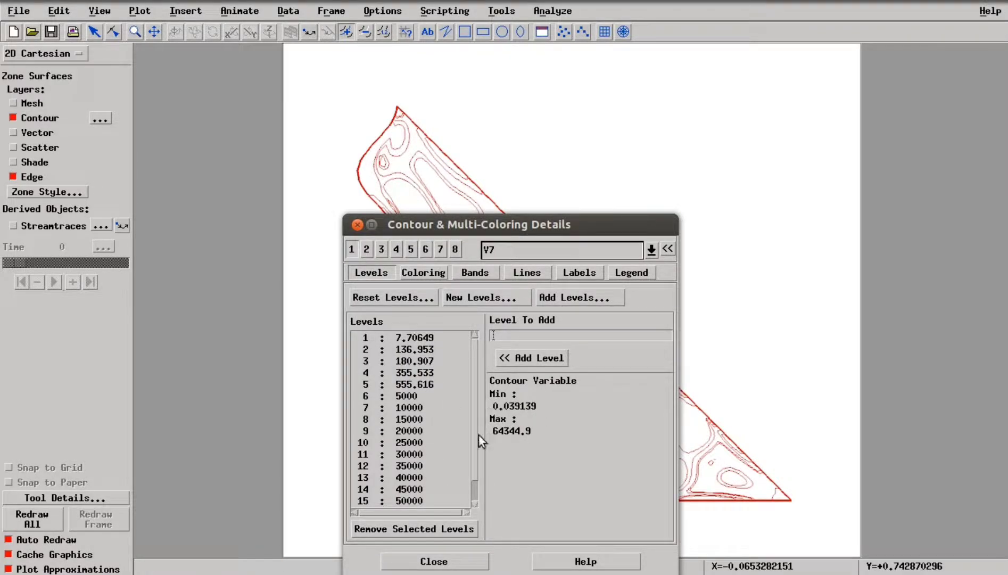
{"action": "left_click", "coordinate": [433, 561]}
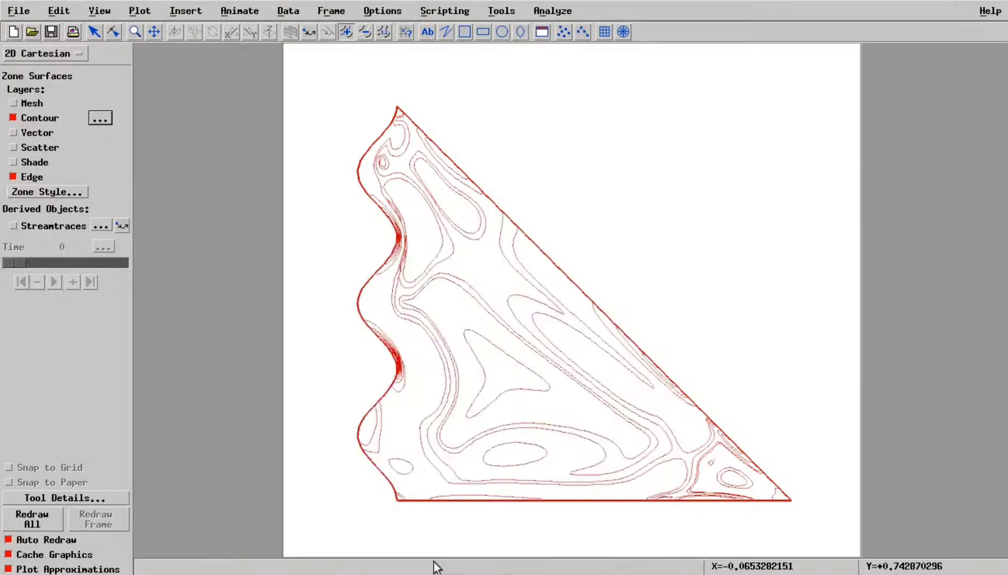
Integrate V7 as a scalar integral over the cell volumes of zone 1, then close the results and the Integrate dialog
{"action": "left_click", "coordinate": [563, 11]}
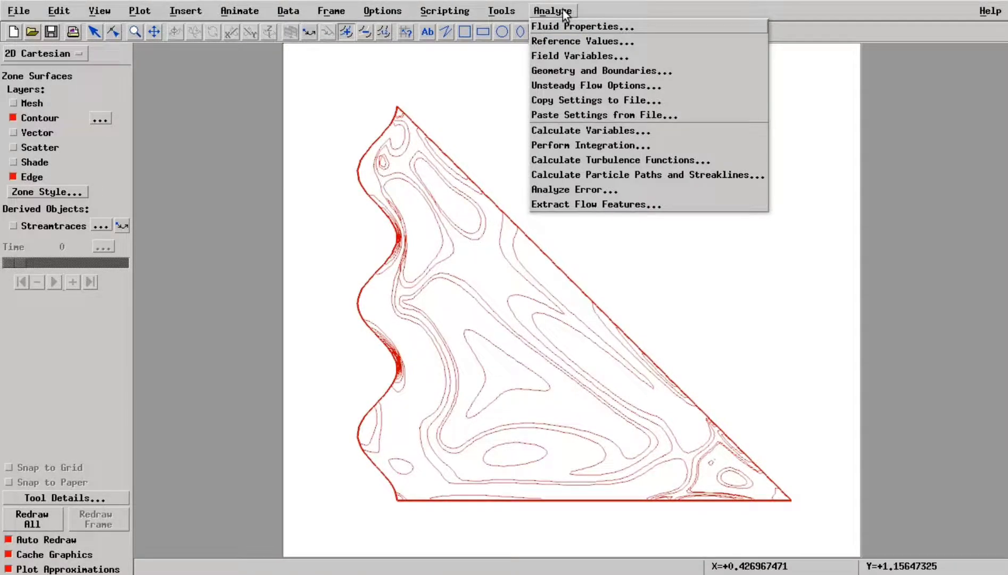
{"action": "left_click", "coordinate": [547, 146]}
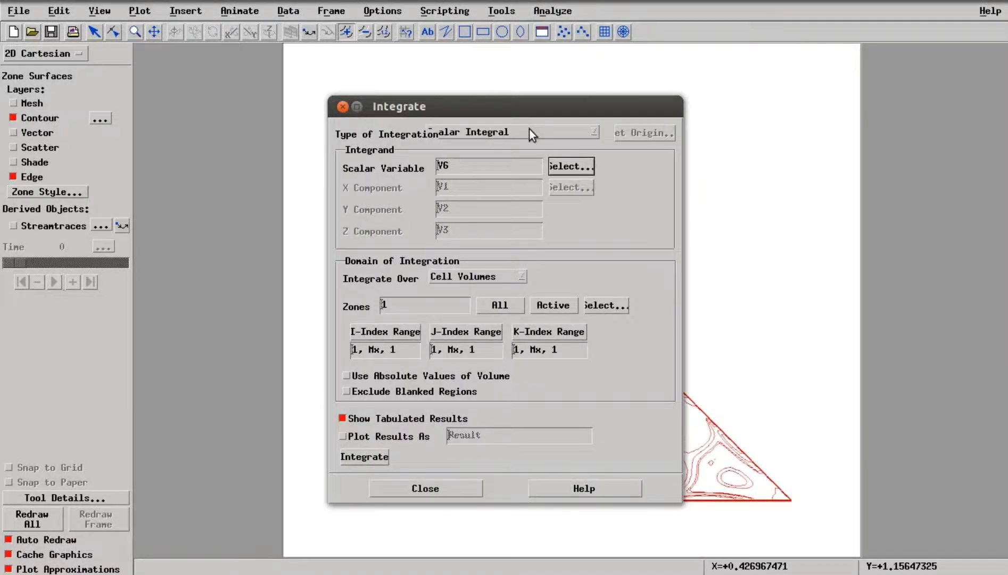
{"action": "left_click", "coordinate": [562, 165]}
{"action": "left_click", "coordinate": [575, 302]}
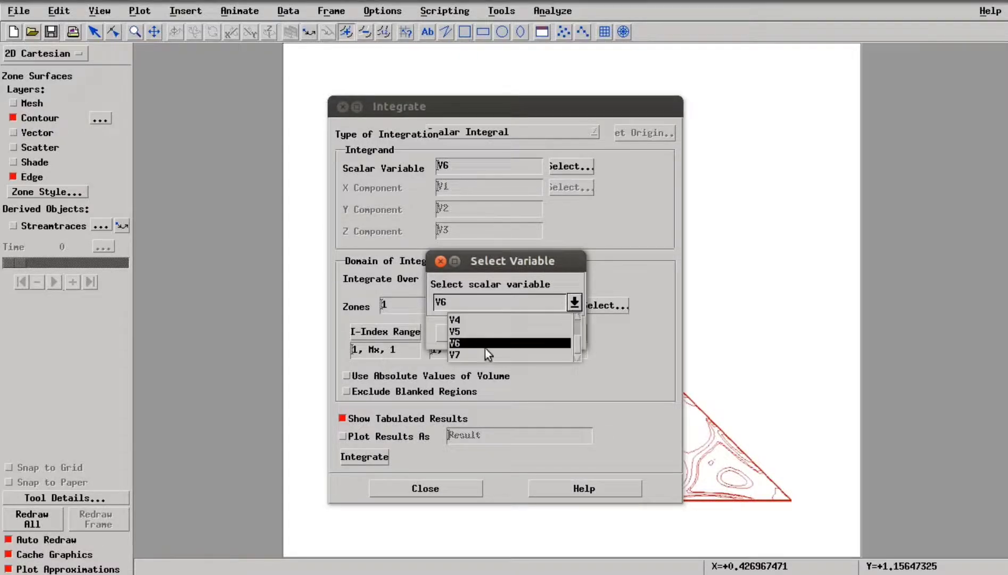
{"action": "left_click", "coordinate": [468, 355]}
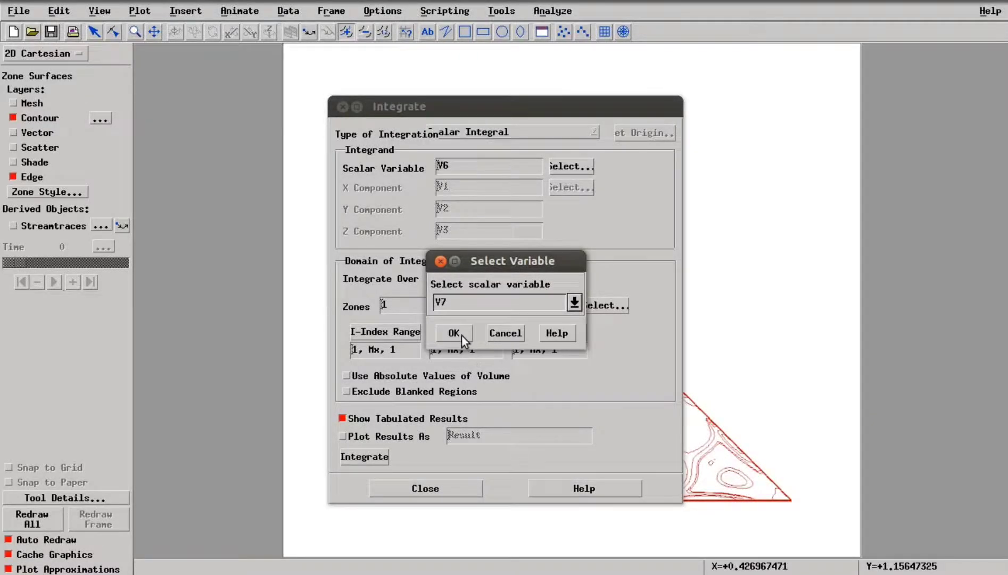
{"action": "left_click", "coordinate": [461, 335]}
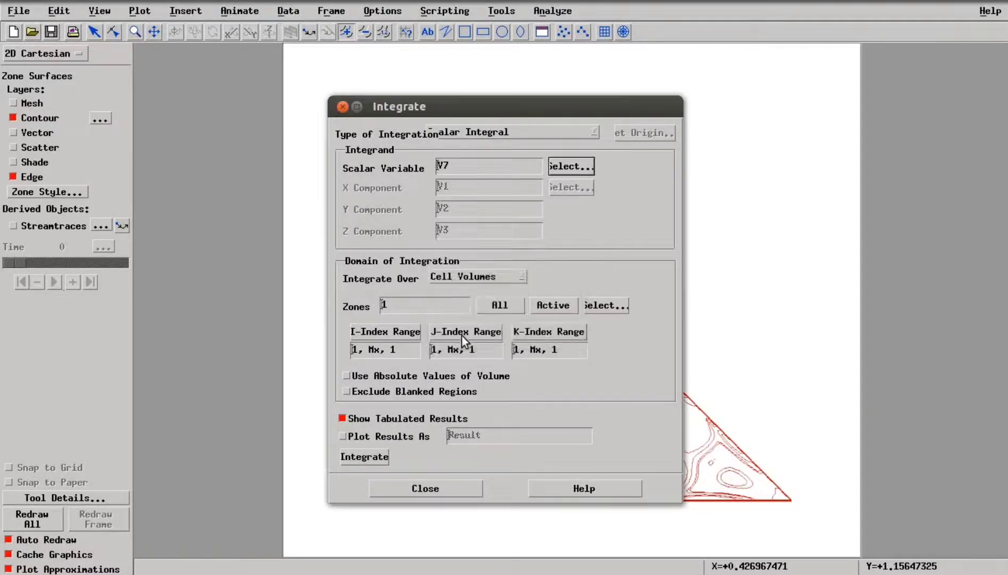
{"action": "left_click", "coordinate": [380, 458]}
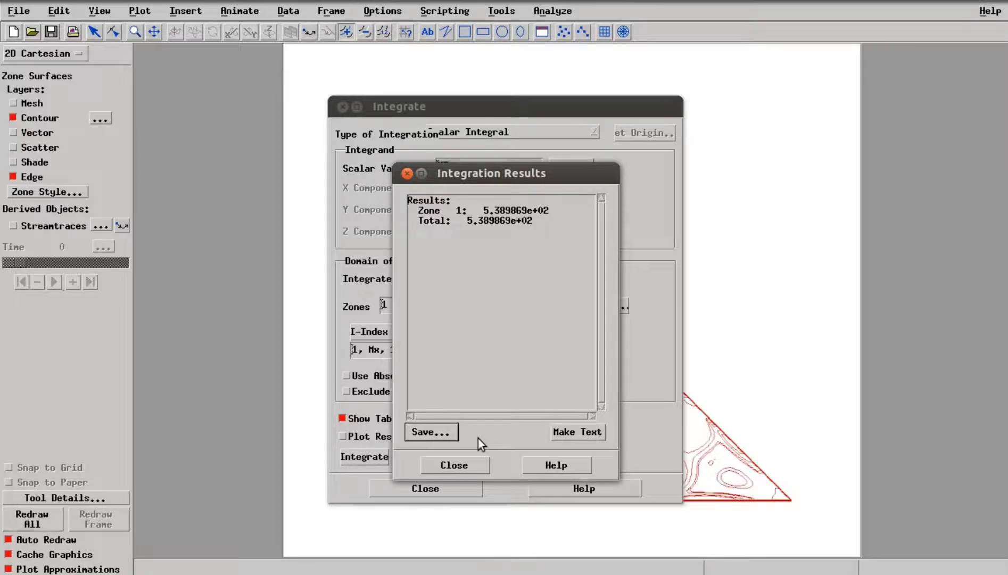
{"action": "left_click", "coordinate": [453, 467]}
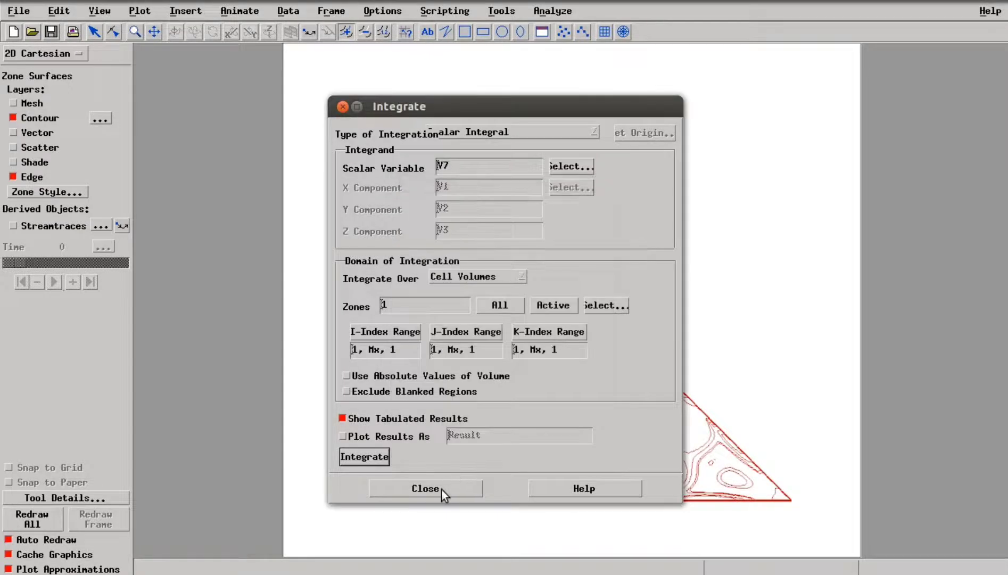
{"action": "left_click", "coordinate": [441, 488]}
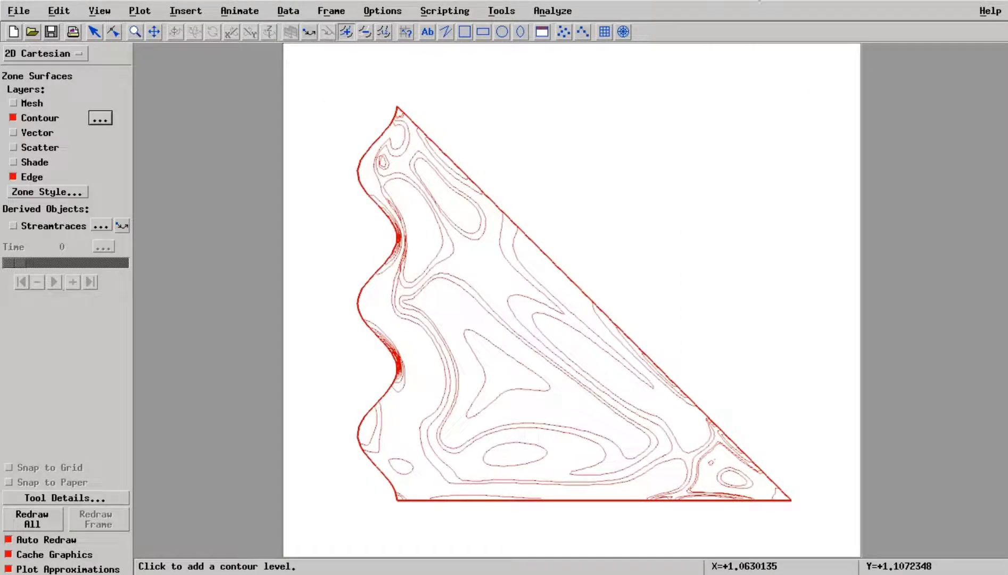